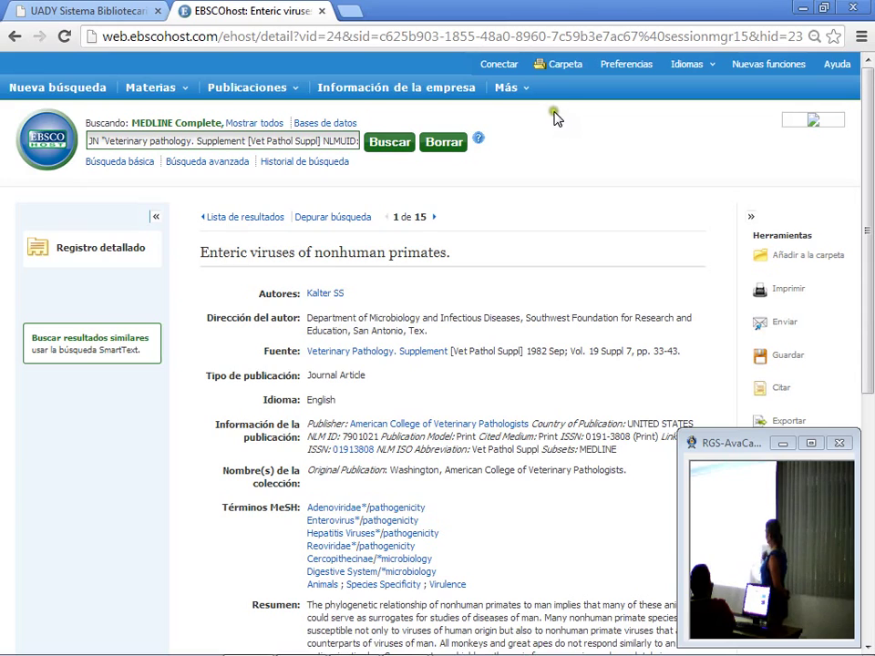
# Step: Open the Carpeta folder of kept articles and go to the 'Entrar en Mi EBSCOhost' page
pyautogui.click(565, 62)
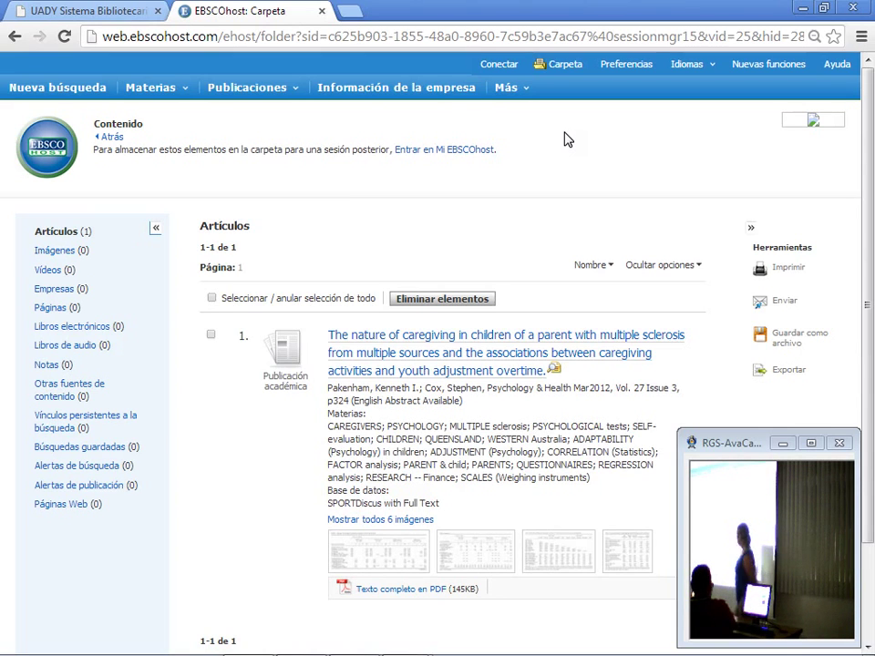
pyautogui.scroll(-3, 501, 269)
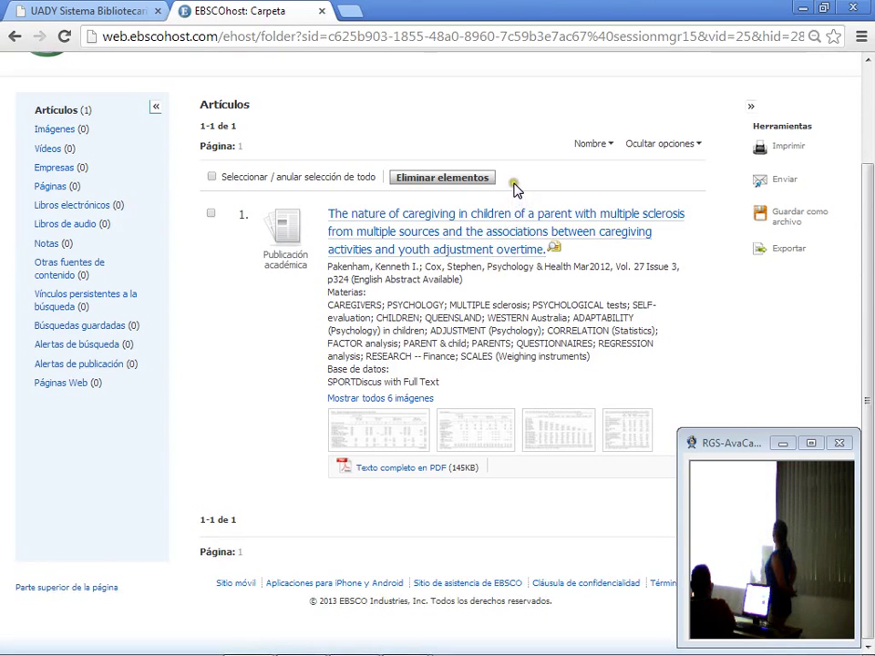
pyautogui.scroll(3, 515, 193)
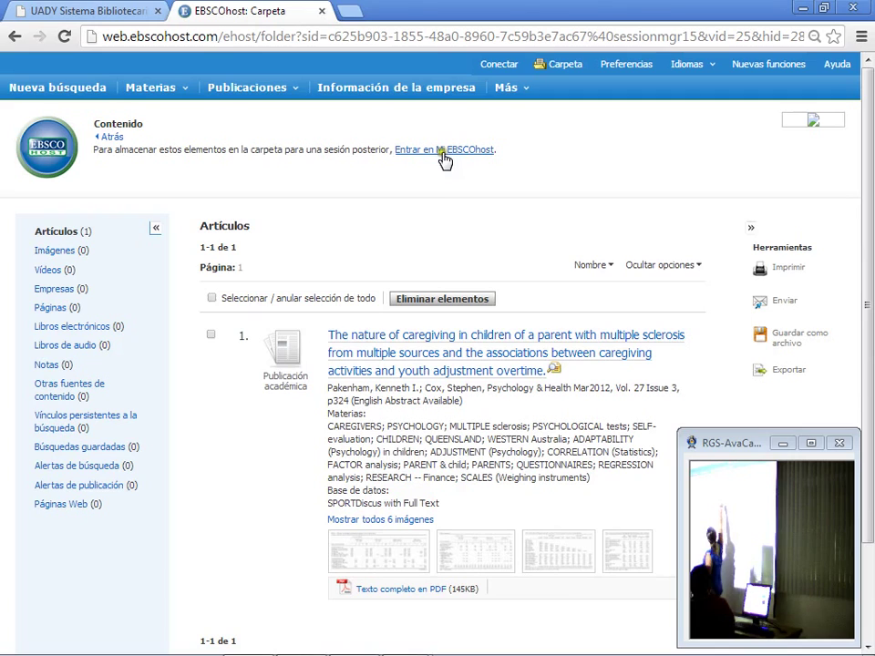
pyautogui.click(505, 87)
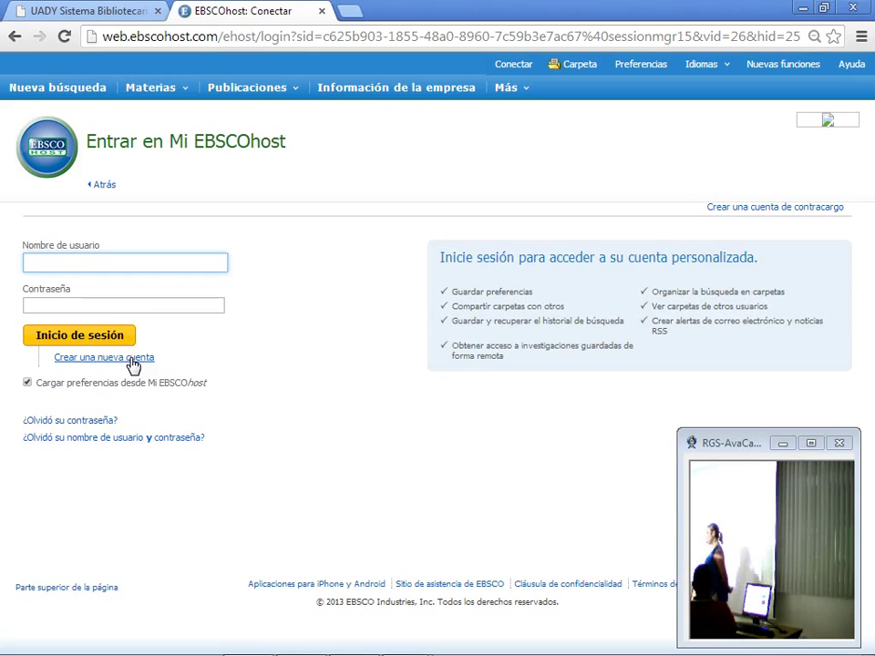
pyautogui.click(131, 360)
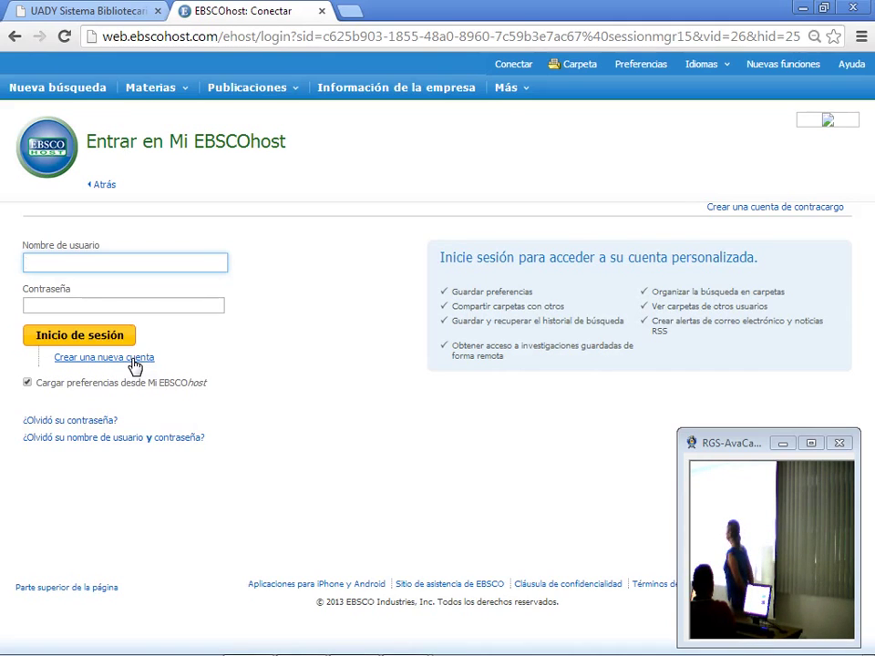
# Step: Open the 'Crear otra cuenta' registration form and review its fields, including the Pregunta secreta list
pyautogui.click(134, 359)
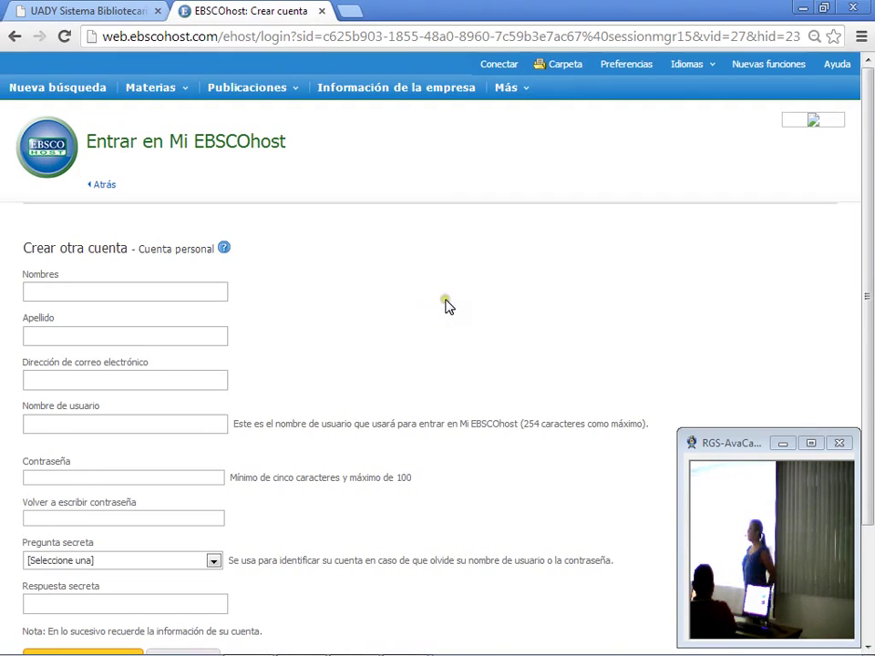
pyautogui.scroll(-3, 449, 307)
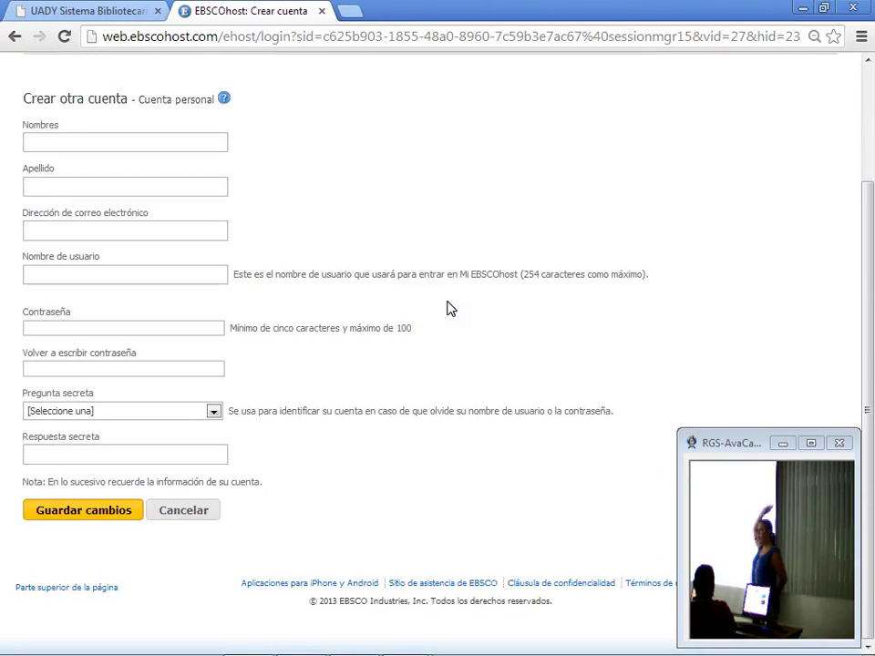
pyautogui.scroll(3, 447, 306)
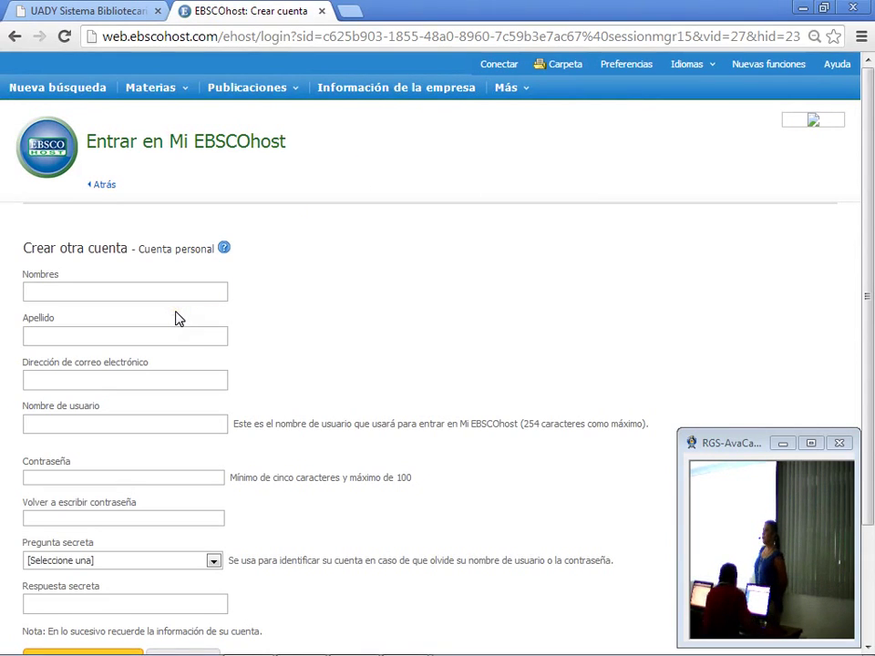
pyautogui.click(204, 303)
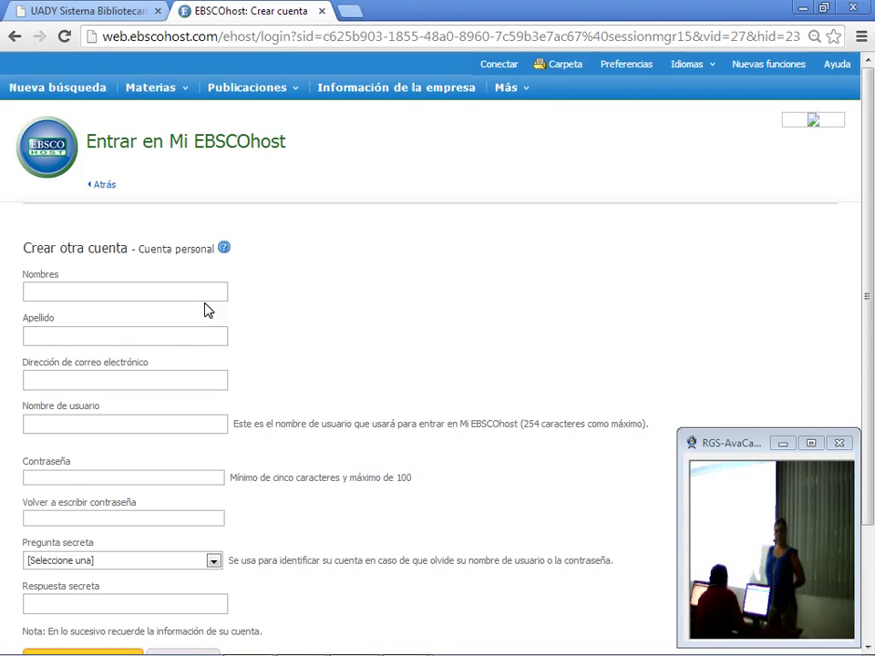
pyautogui.scroll(-3, 211, 500)
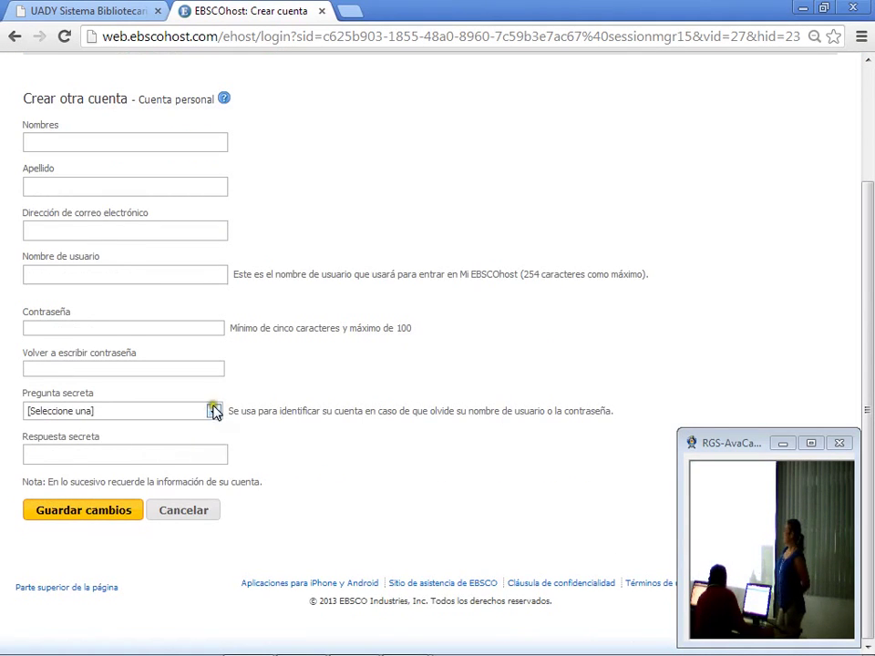
pyautogui.click(213, 411)
pyautogui.click(212, 411)
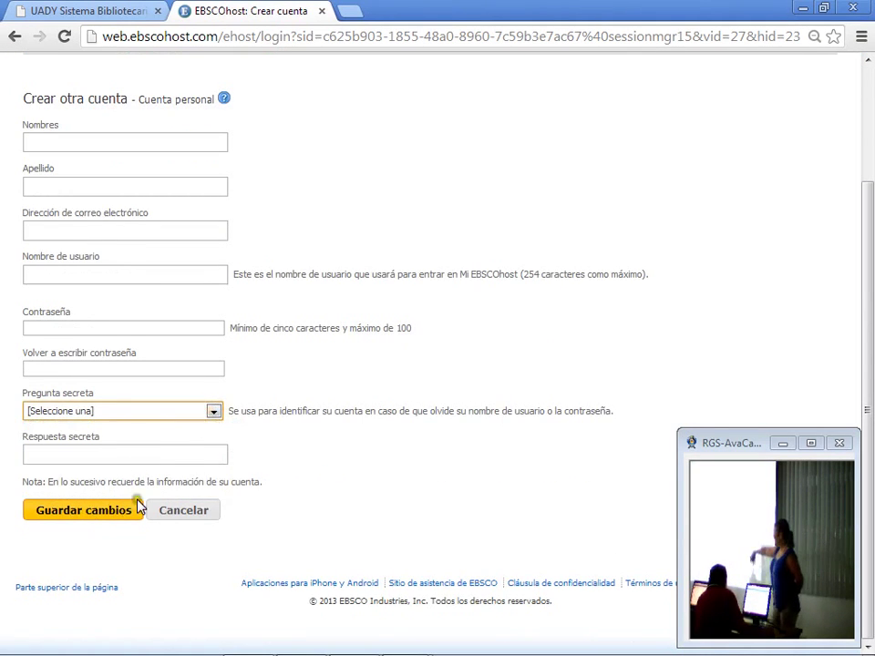
pyautogui.scroll(3, 155, 483)
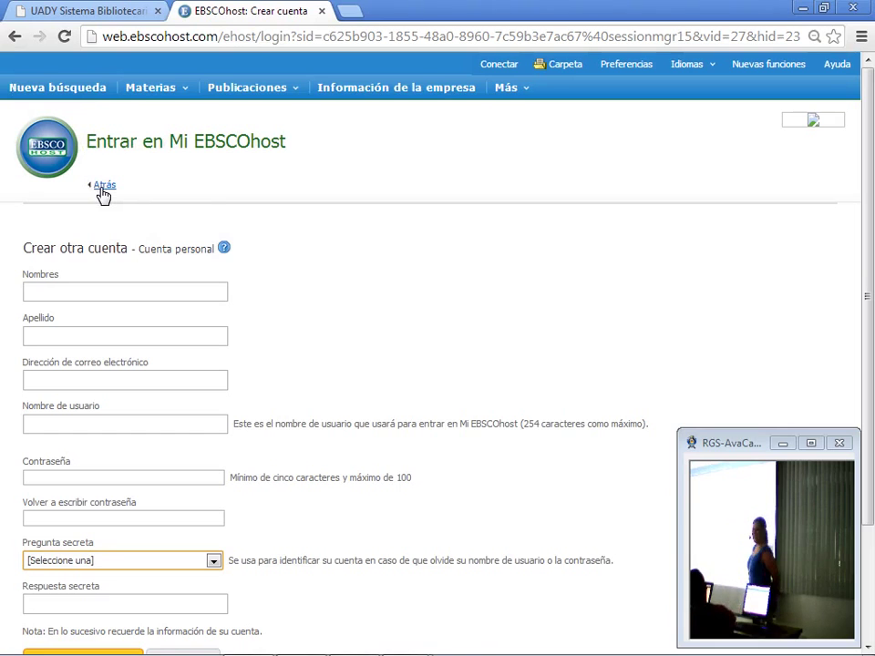
# Step: Return to the Mi EBSCOhost sign-in page, choose the saved username and enter the account password
pyautogui.click(101, 185)
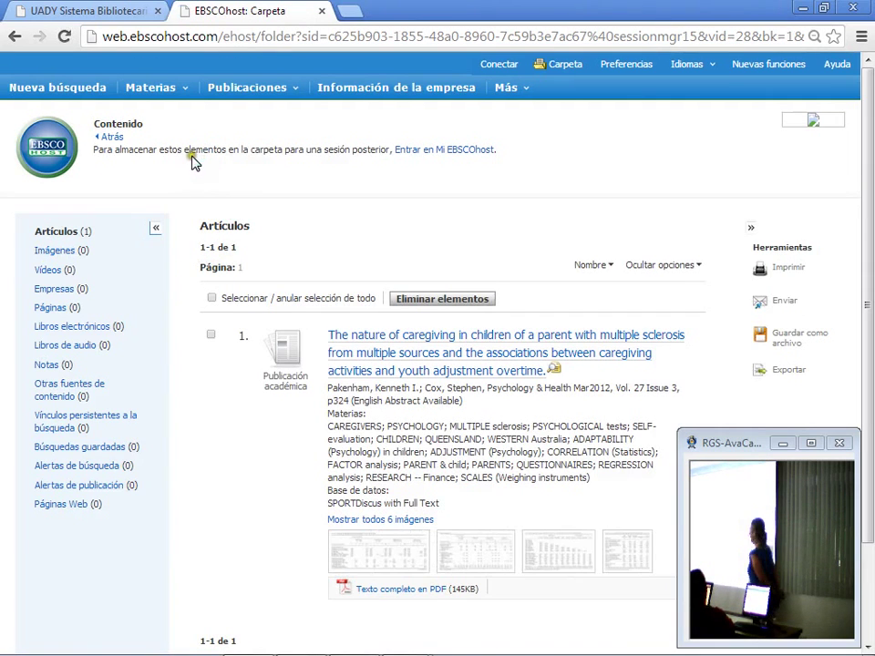
pyautogui.click(462, 151)
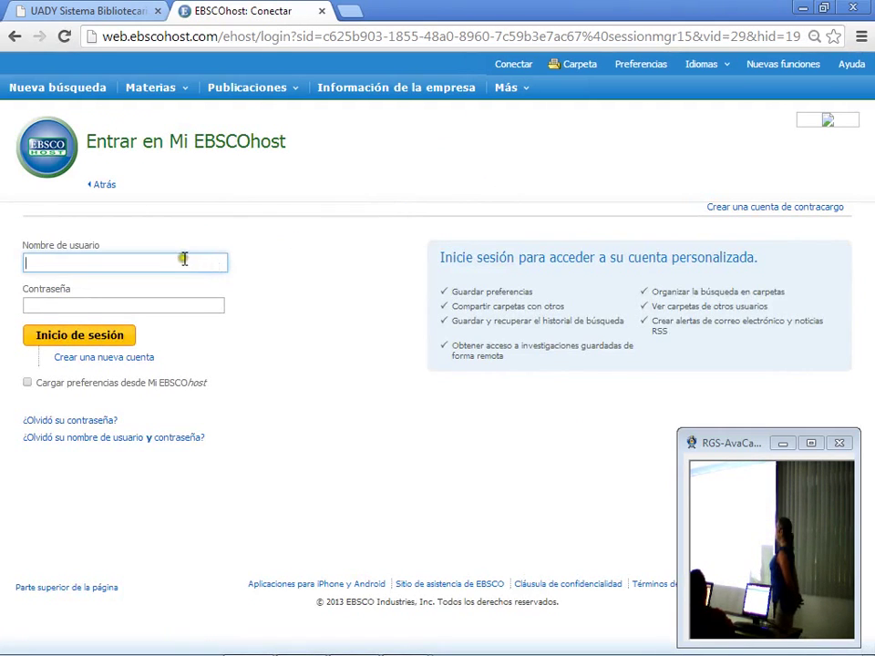
pyautogui.click(201, 259)
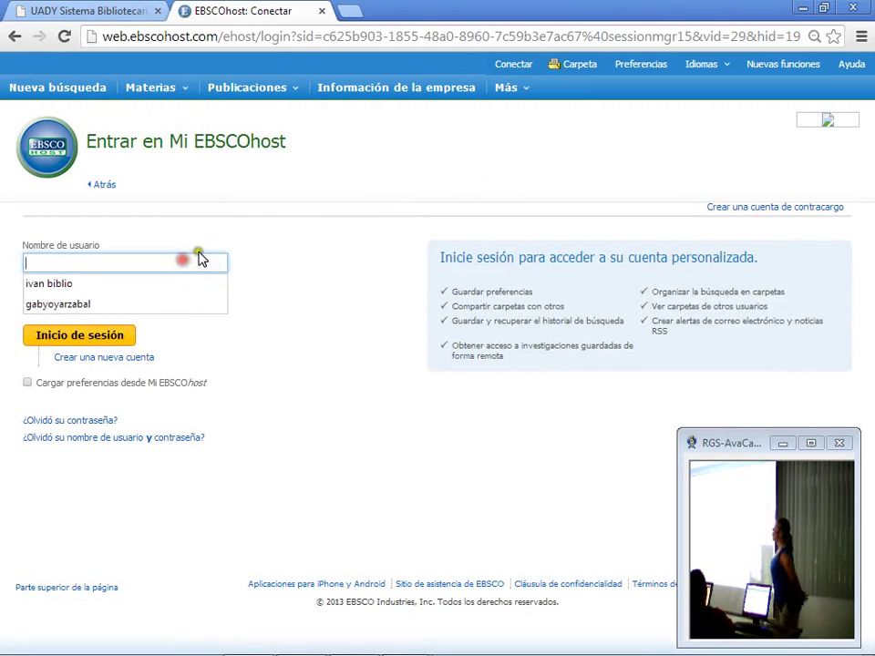
pyautogui.click(111, 304)
pyautogui.click(107, 304)
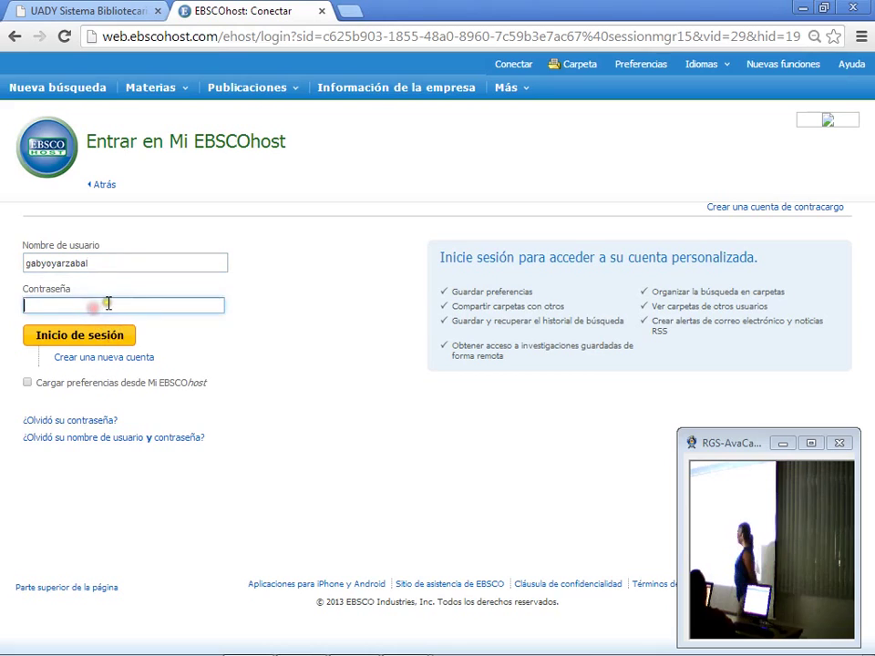
pyautogui.write('•••••')
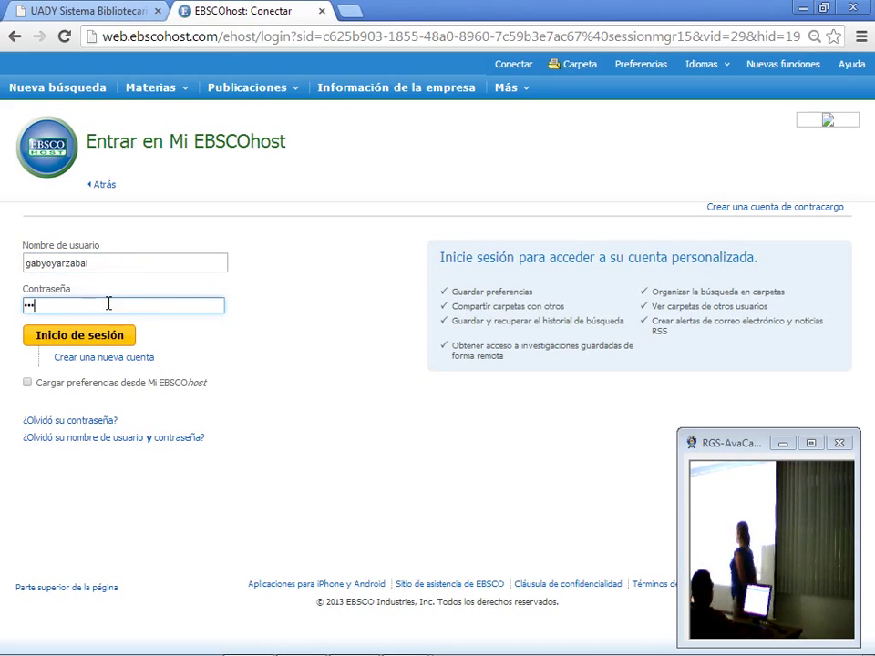
pyautogui.write('•••')
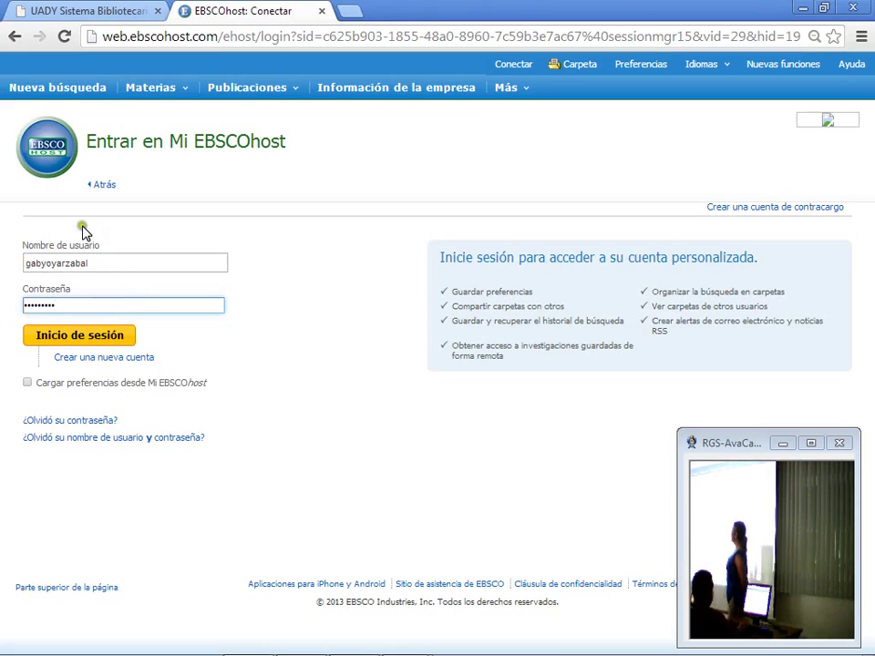
# Step: Sign in to Mi EBSCOhost and start a new folder under Mis elementos personalizados
pyautogui.click(78, 337)
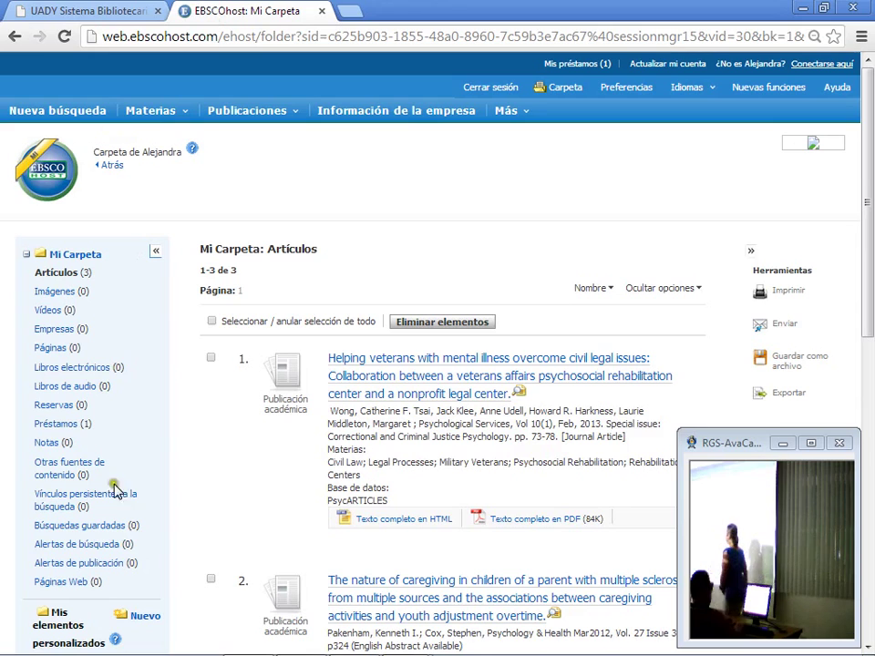
pyautogui.click(151, 617)
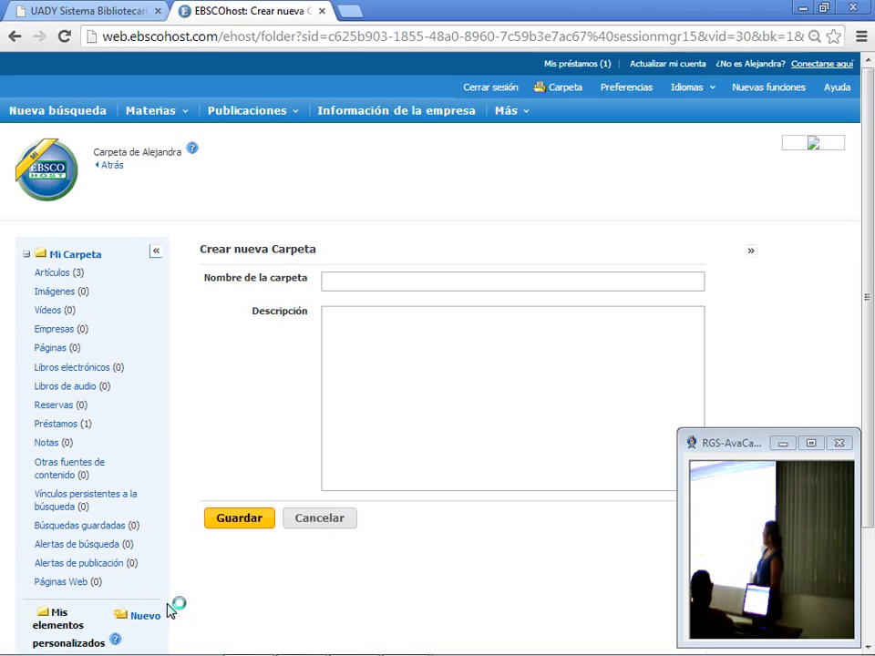
# Step: Go back from the folder page to the 15 Veterinary Pathology Supplement search results
pyautogui.click(109, 171)
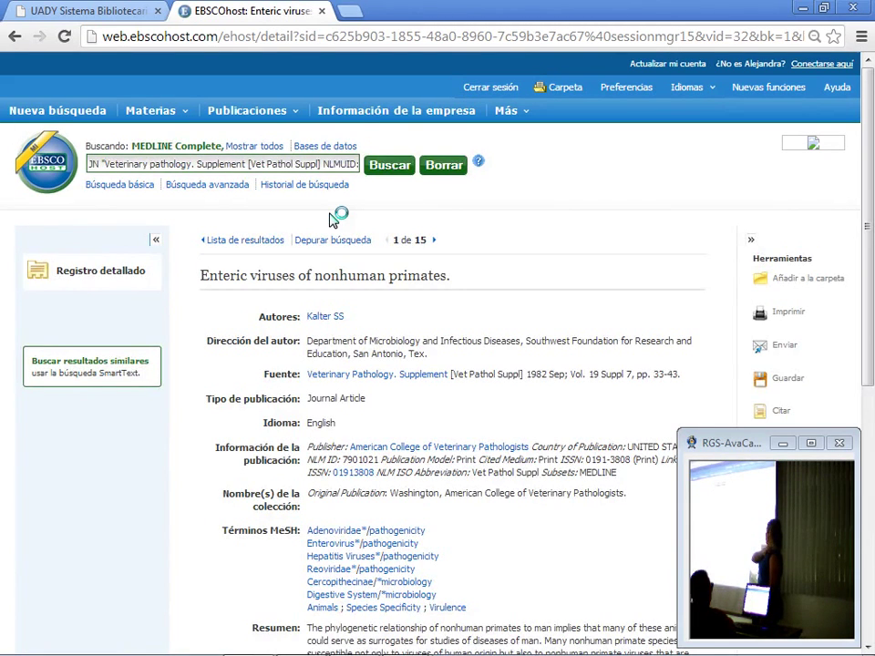
pyautogui.click(252, 242)
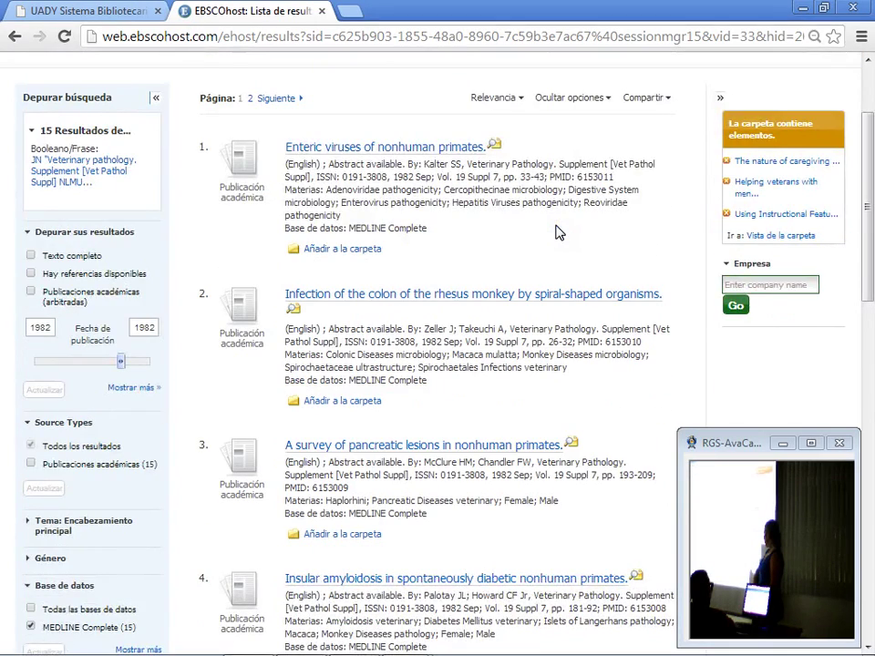
pyautogui.scroll(3, 559, 232)
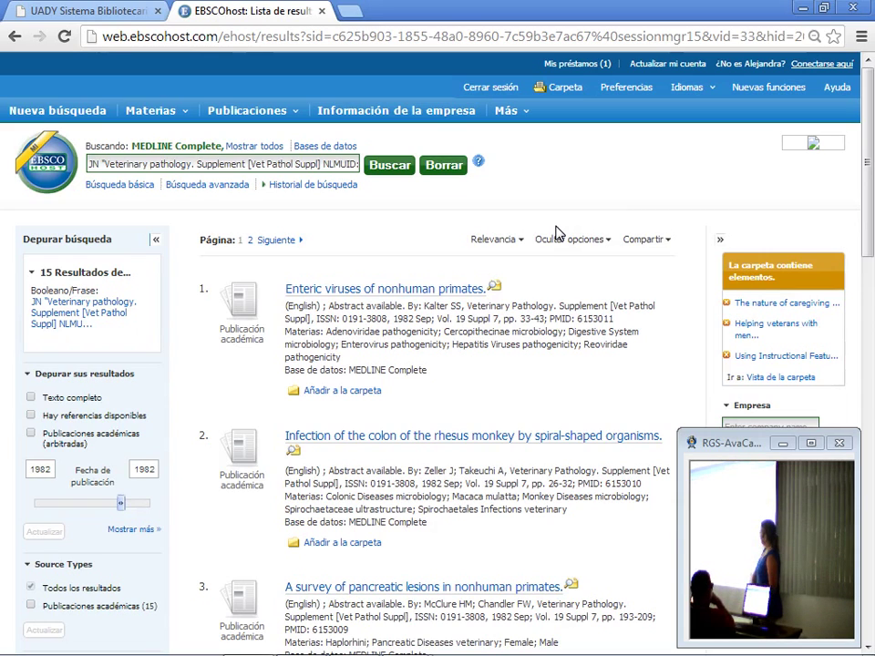
# Step: Open the alphabetical Medline Complete -- Publications list and move to titles under letter D
pyautogui.moveTo(269, 109)
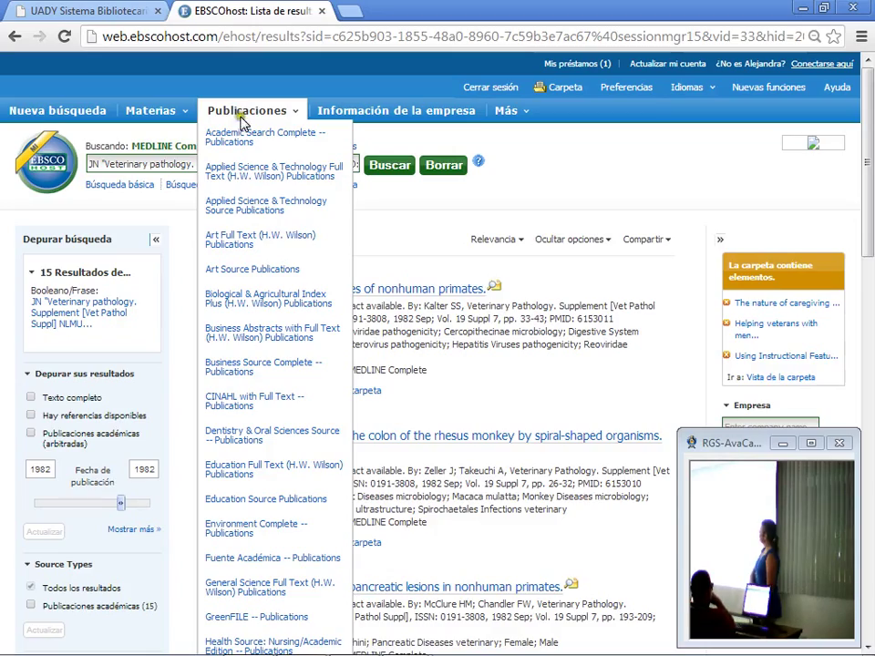
pyautogui.scroll(-3, 252, 202)
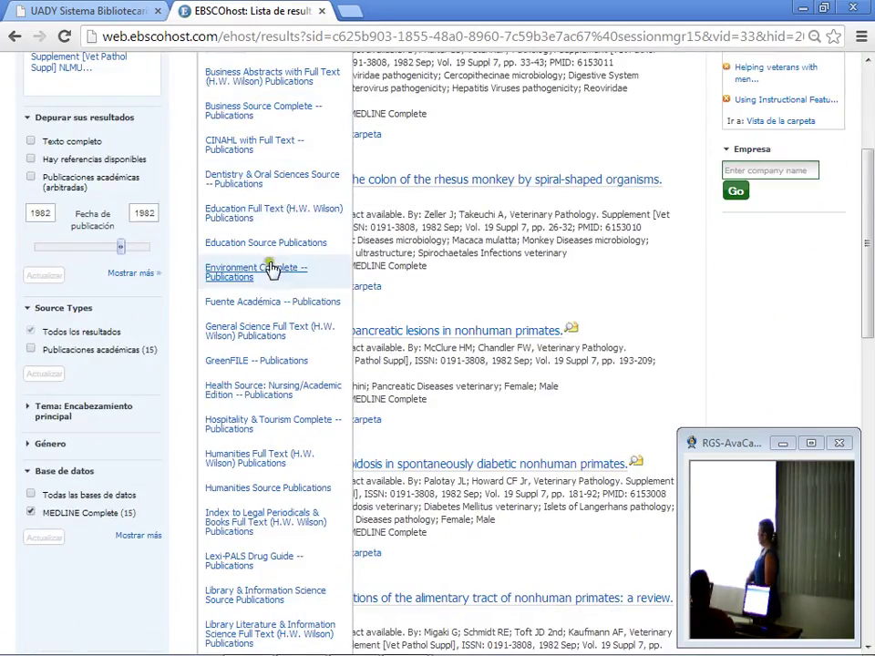
pyautogui.scroll(-2, 270, 286)
pyautogui.scroll(-2, 270, 285)
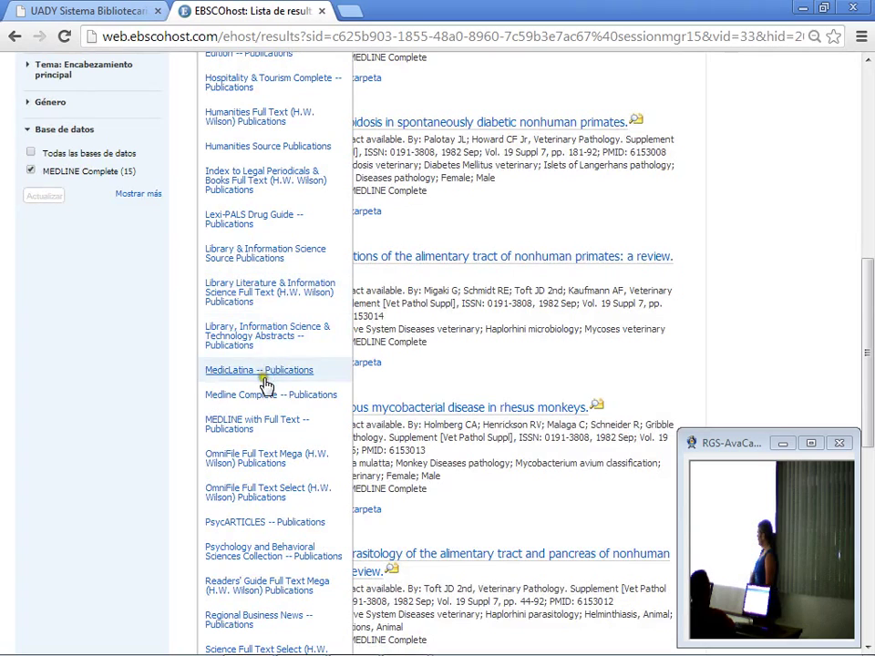
pyautogui.click(255, 399)
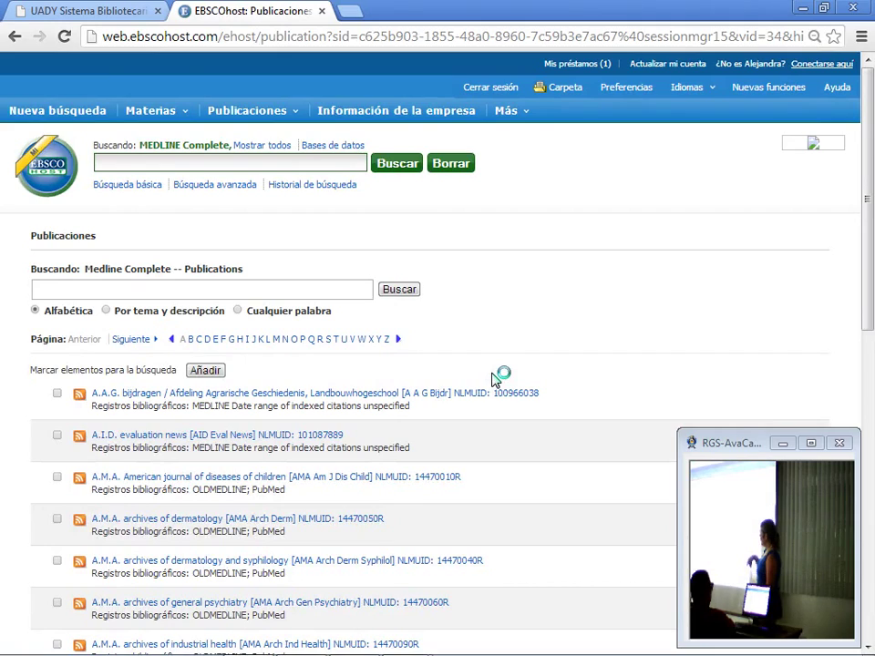
pyautogui.scroll(-5, 446, 387)
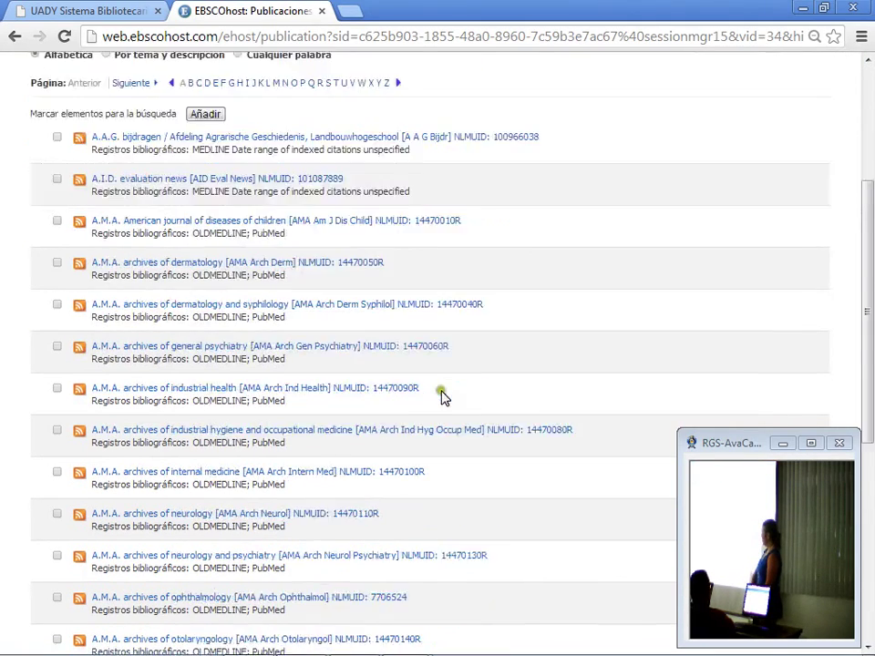
pyautogui.scroll(-3, 412, 403)
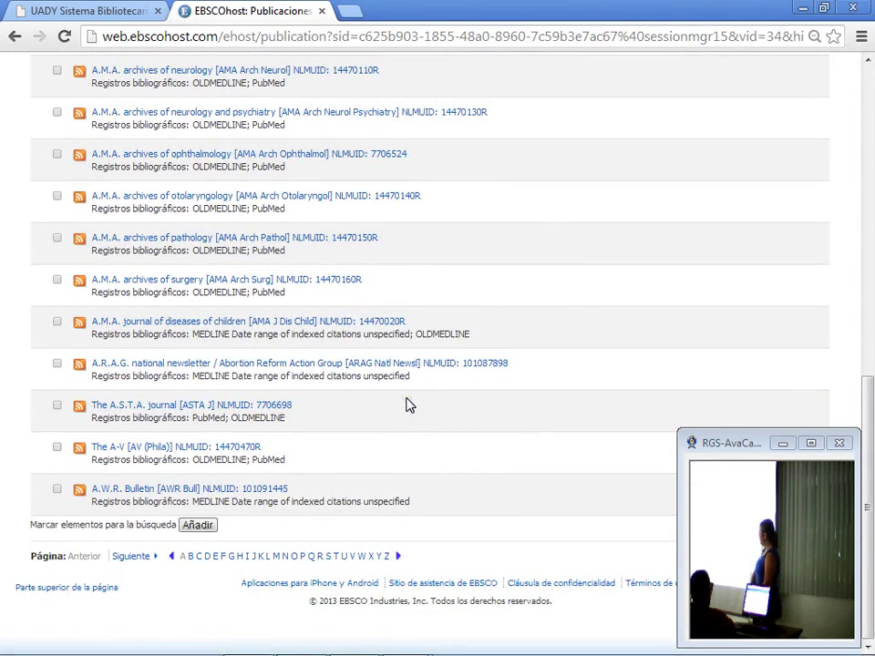
pyautogui.click(207, 556)
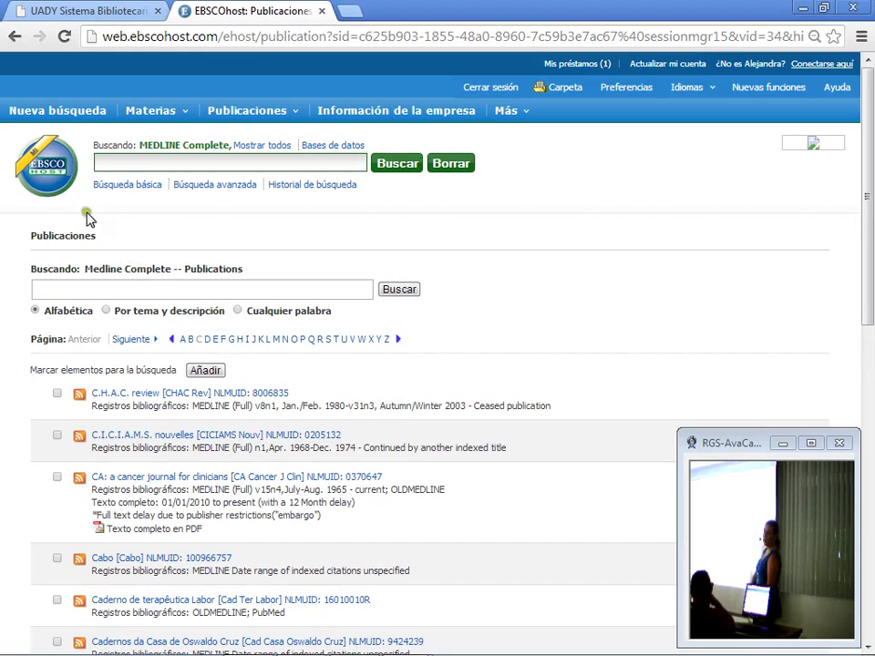
# Step: Search the Medline Complete publications list for 'gut'
pyautogui.click(106, 288)
pyautogui.write('g')
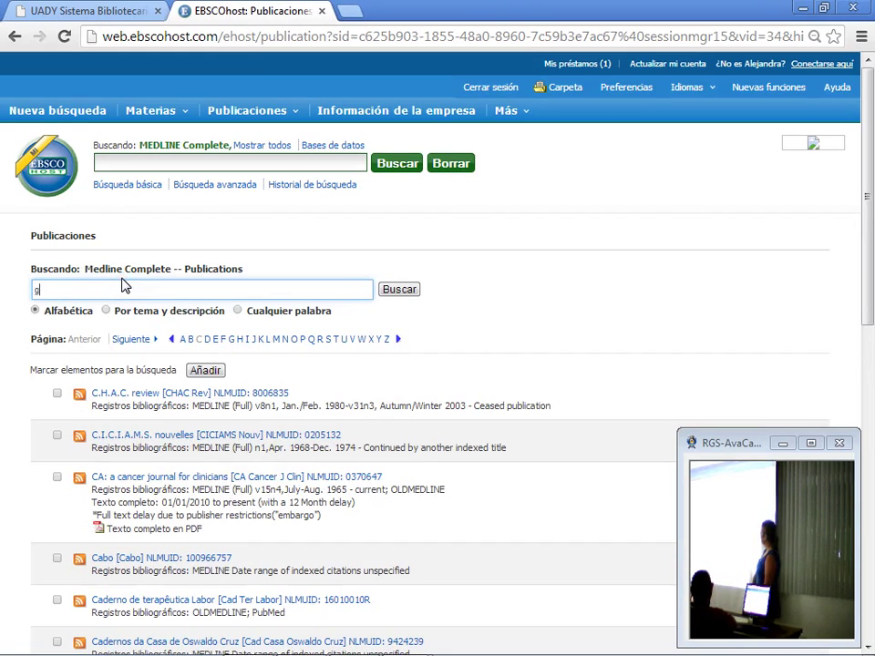
pyautogui.write('ut')
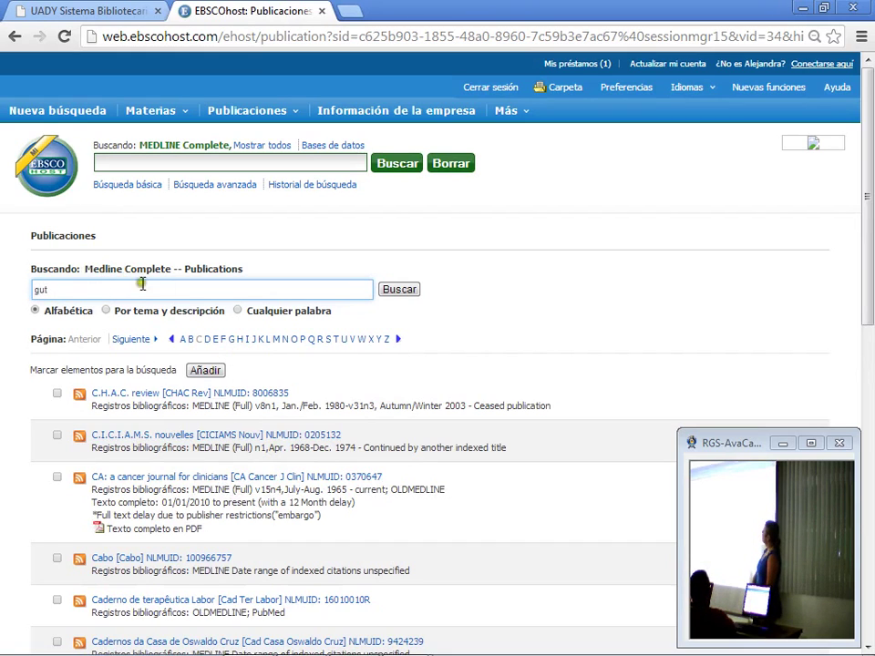
pyautogui.click(400, 288)
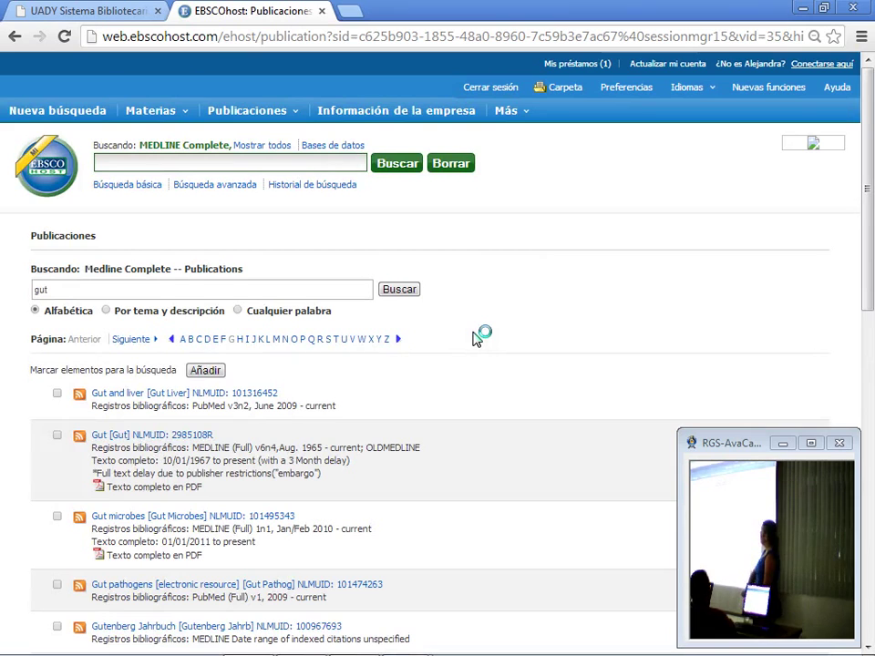
# Step: Open the Gut [Gut] NLMUID: 2985108R publication record and show its Compartir options
pyautogui.click(173, 435)
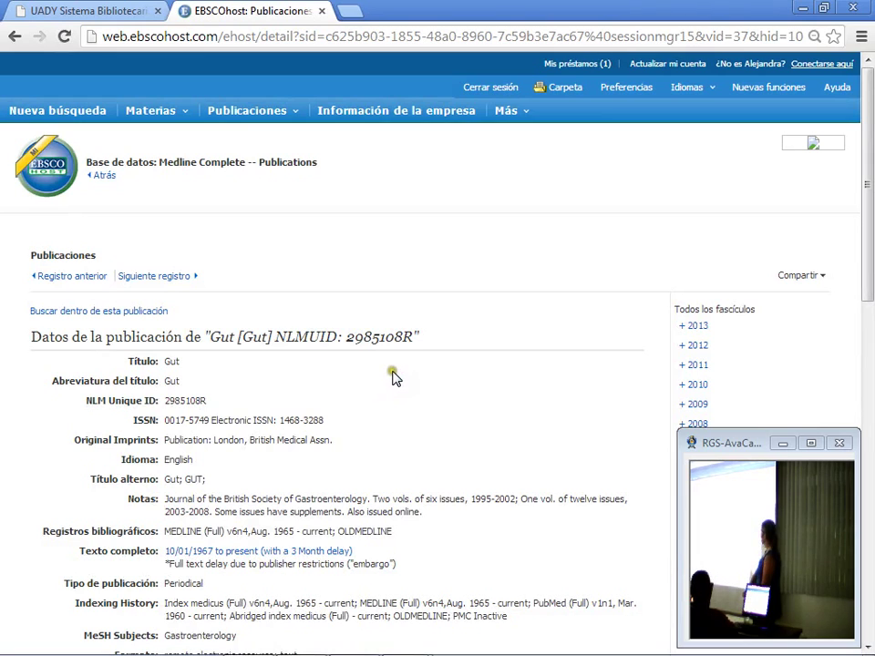
pyautogui.scroll(-2, 395, 378)
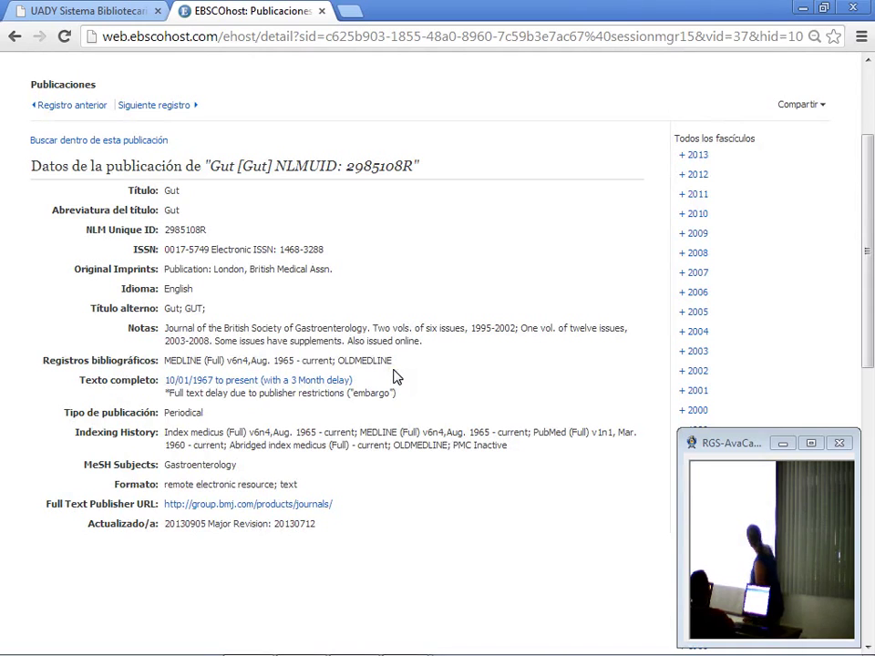
pyautogui.scroll(2, 401, 372)
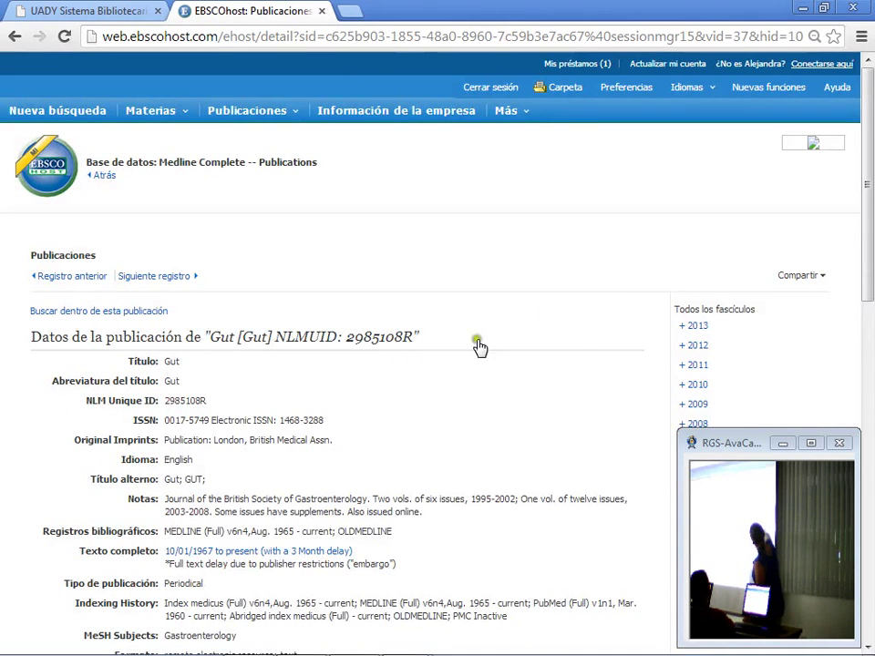
pyautogui.click(805, 276)
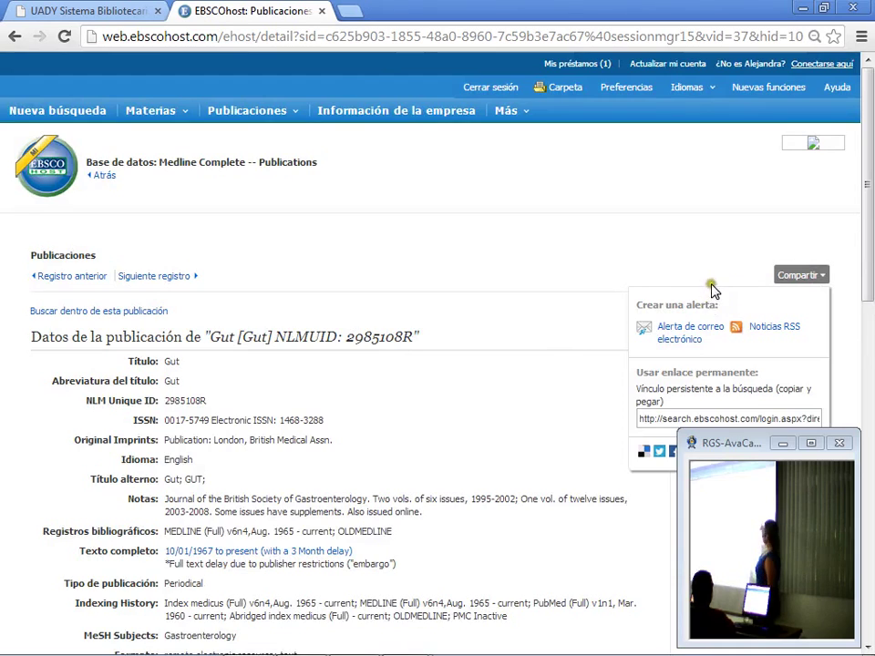
pyautogui.scroll(-2, 712, 290)
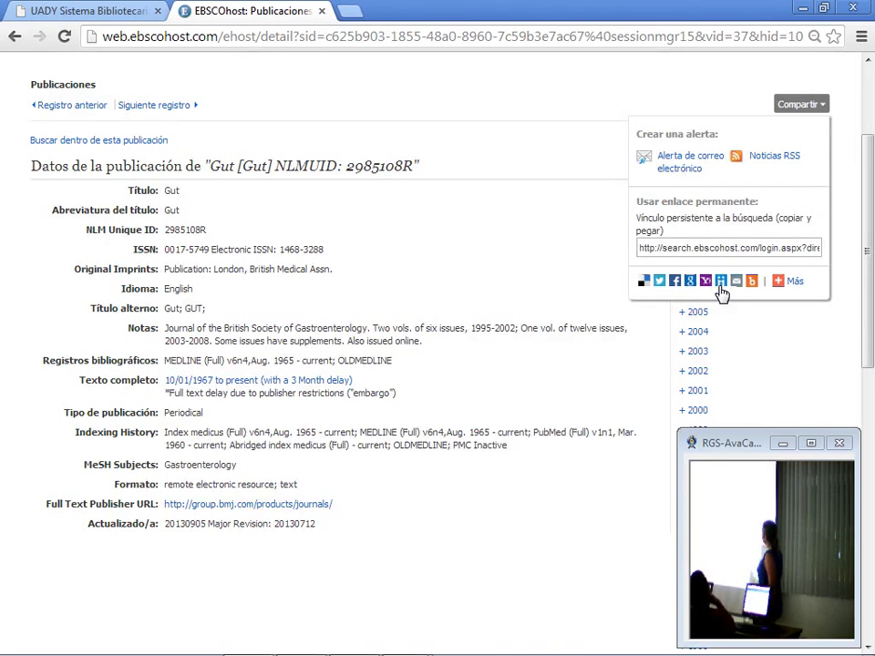
# Step: Create an e-mail alert for Gut addressed to the recipient's e-mail address and save it
pyautogui.click(683, 161)
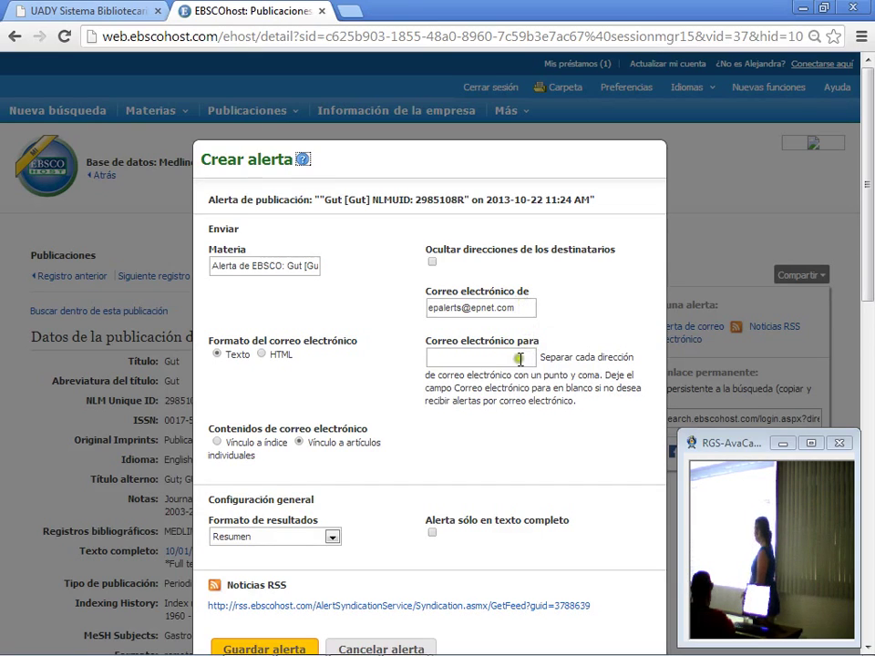
pyautogui.click(519, 354)
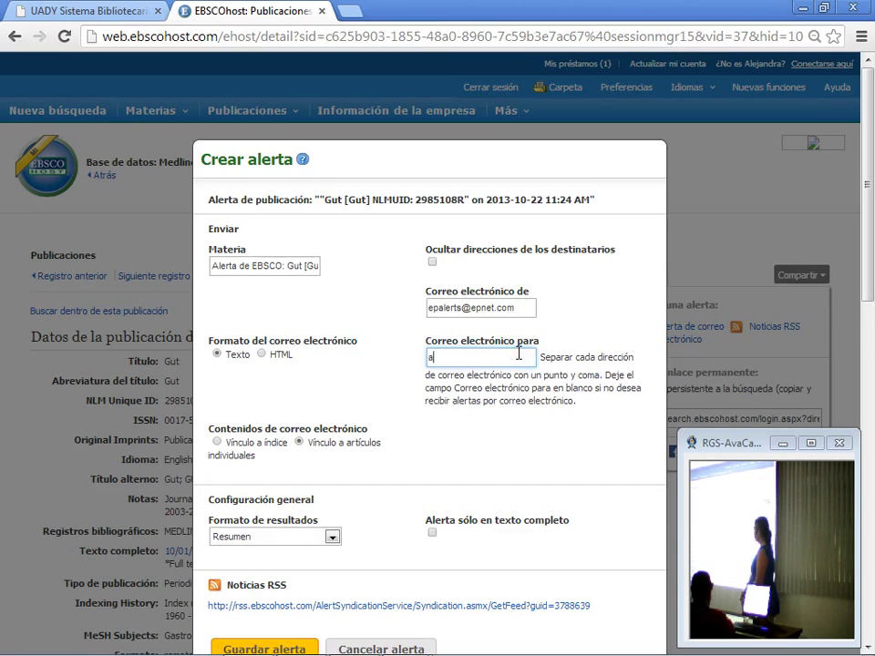
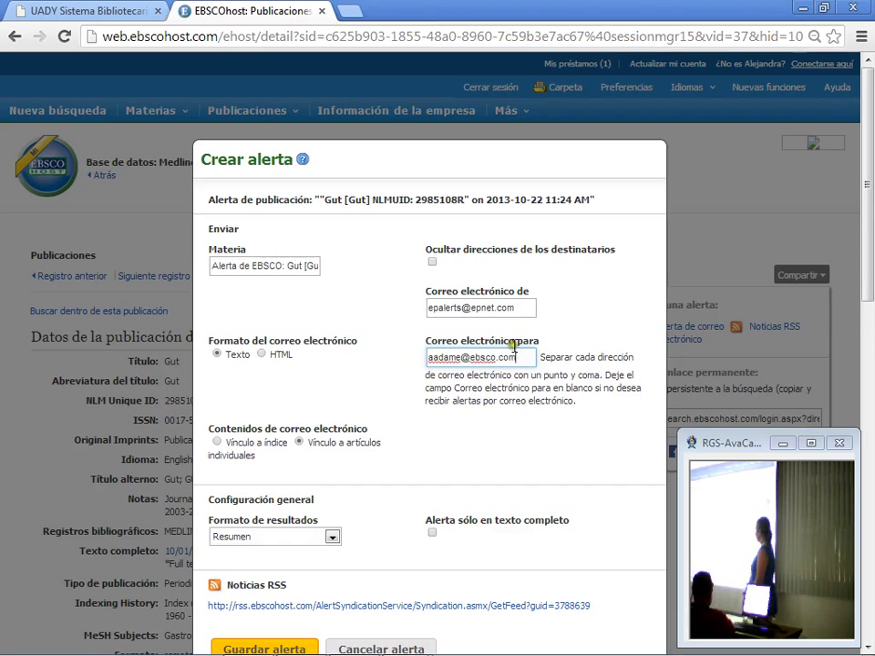
pyautogui.scroll(-1, 523, 447)
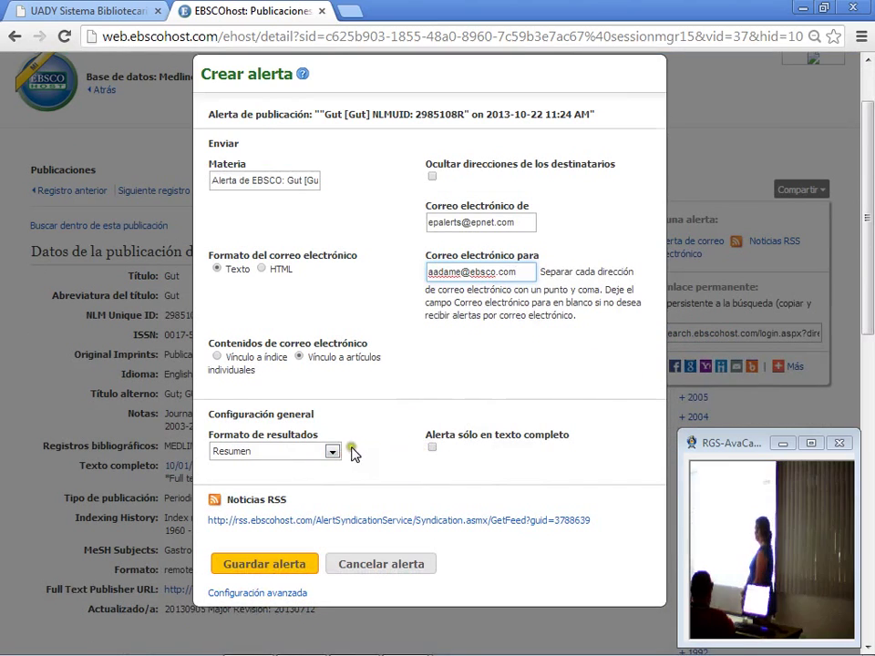
pyautogui.scroll(-2, 351, 401)
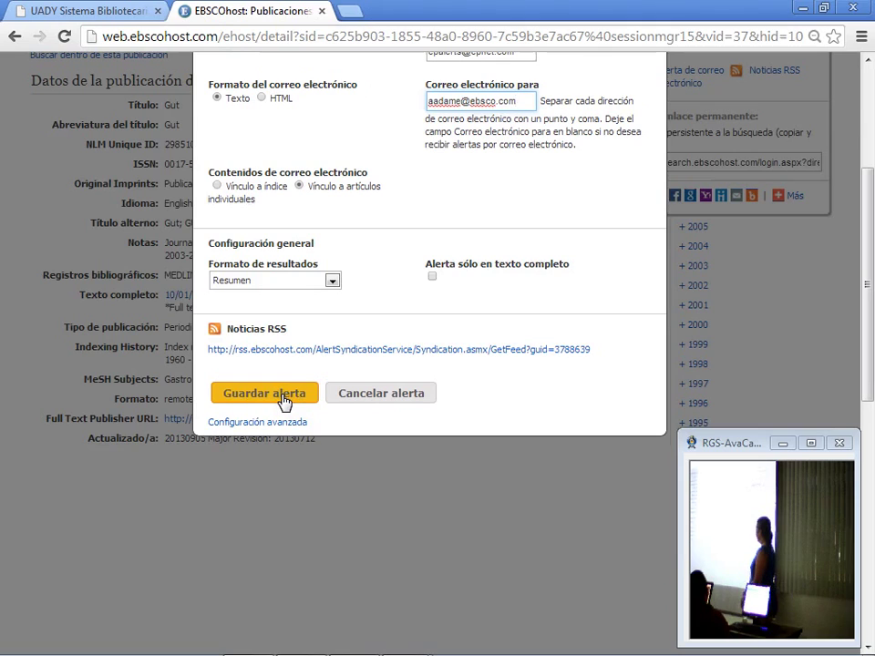
pyautogui.click(493, 364)
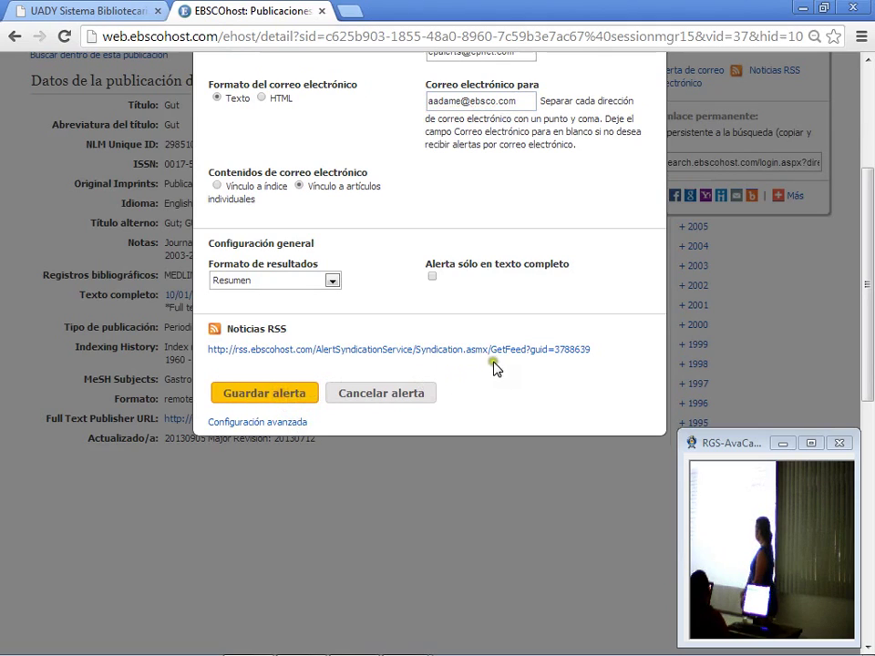
pyautogui.click(507, 363)
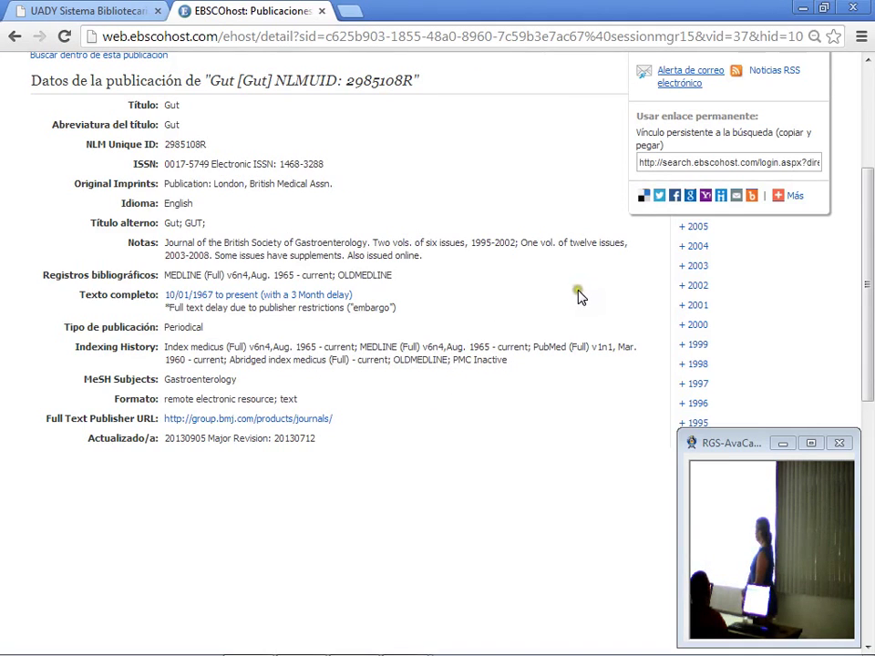
pyautogui.click(561, 322)
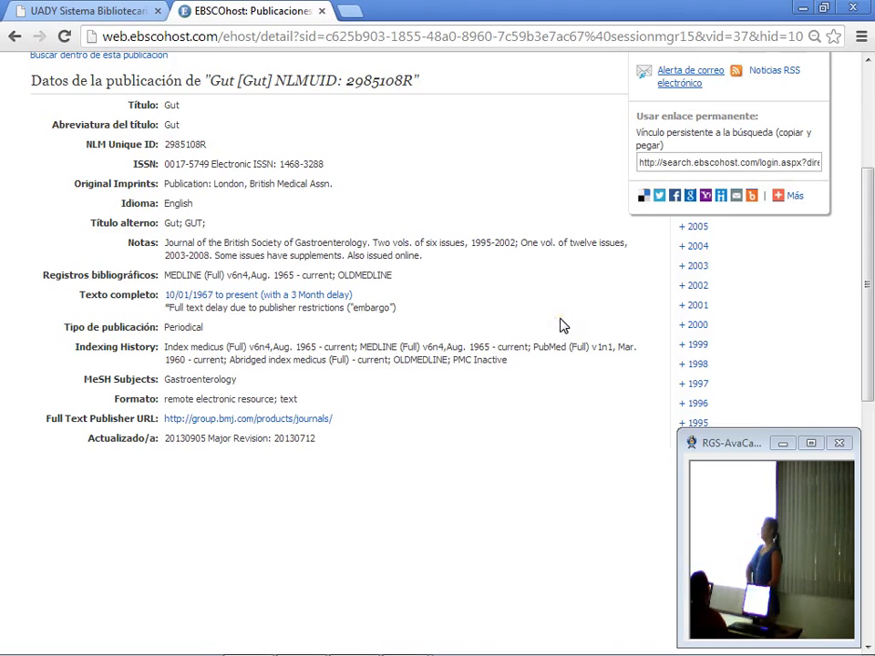
pyautogui.click(560, 320)
pyautogui.scroll(1, 560, 323)
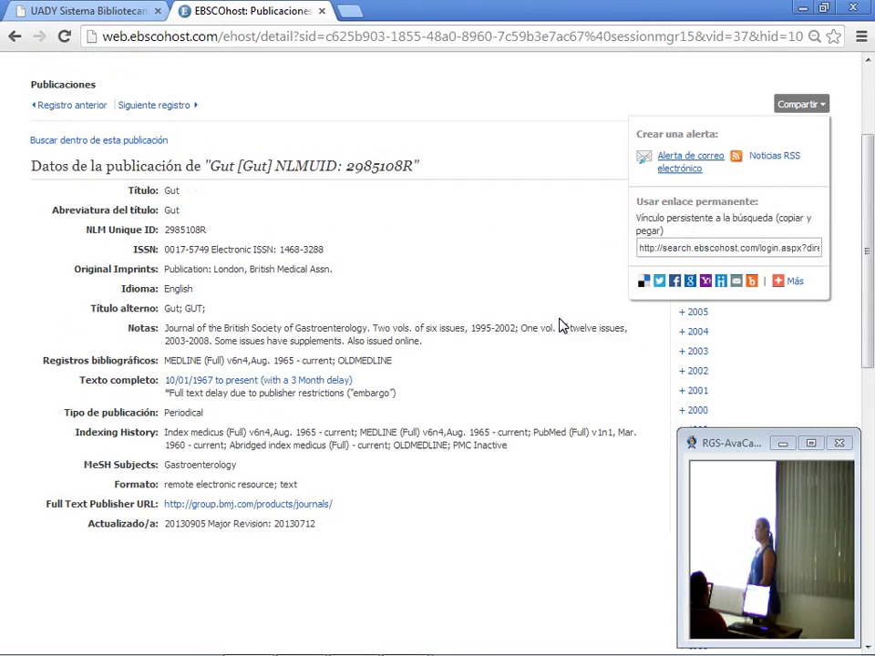
pyautogui.click(559, 319)
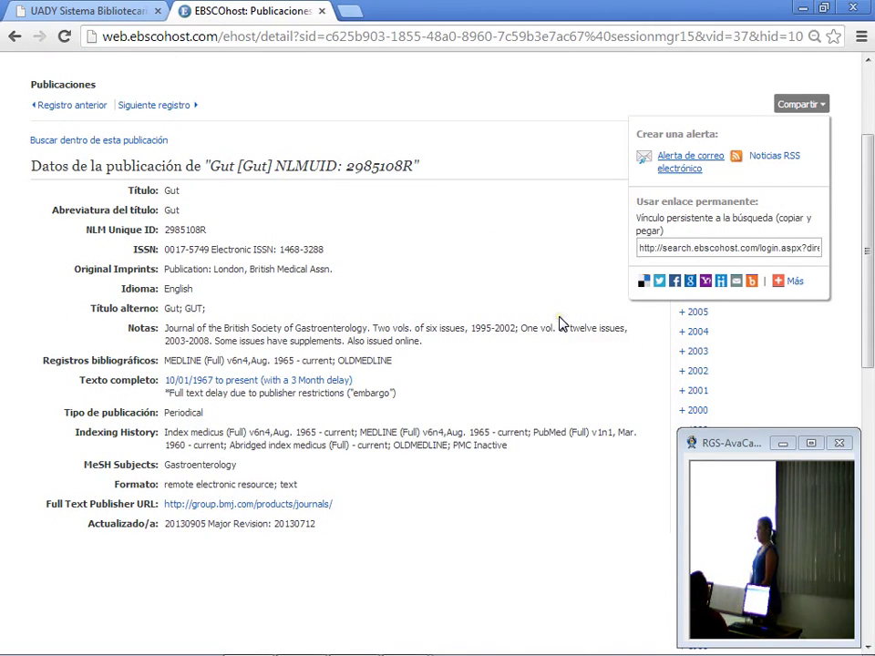
pyautogui.click(559, 321)
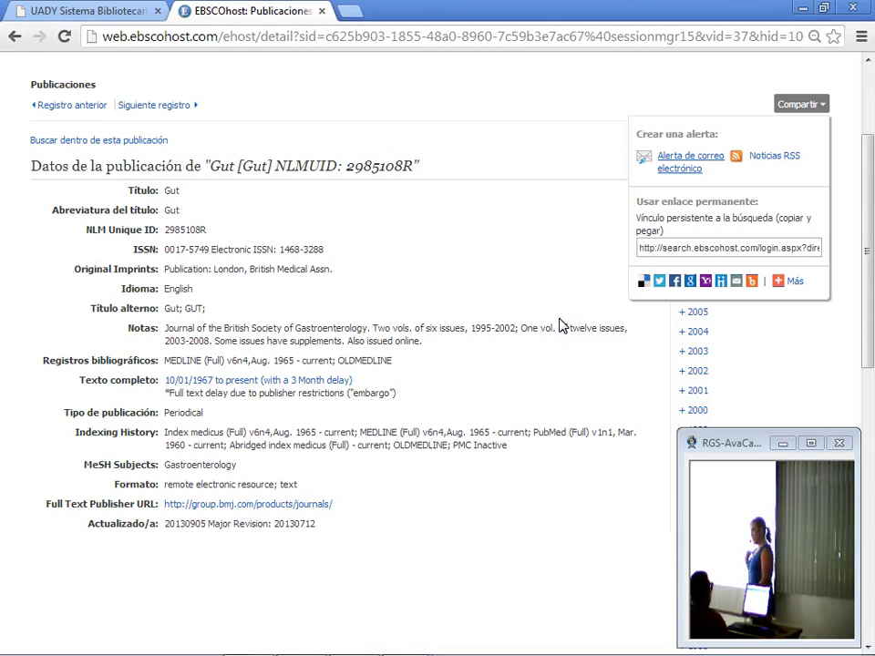
pyautogui.click(560, 320)
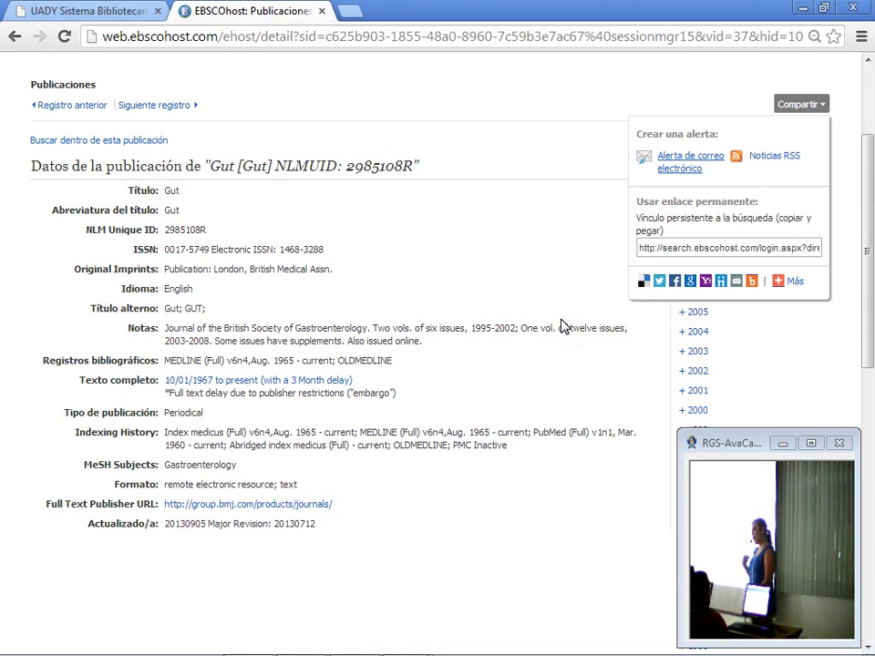
pyautogui.click(564, 325)
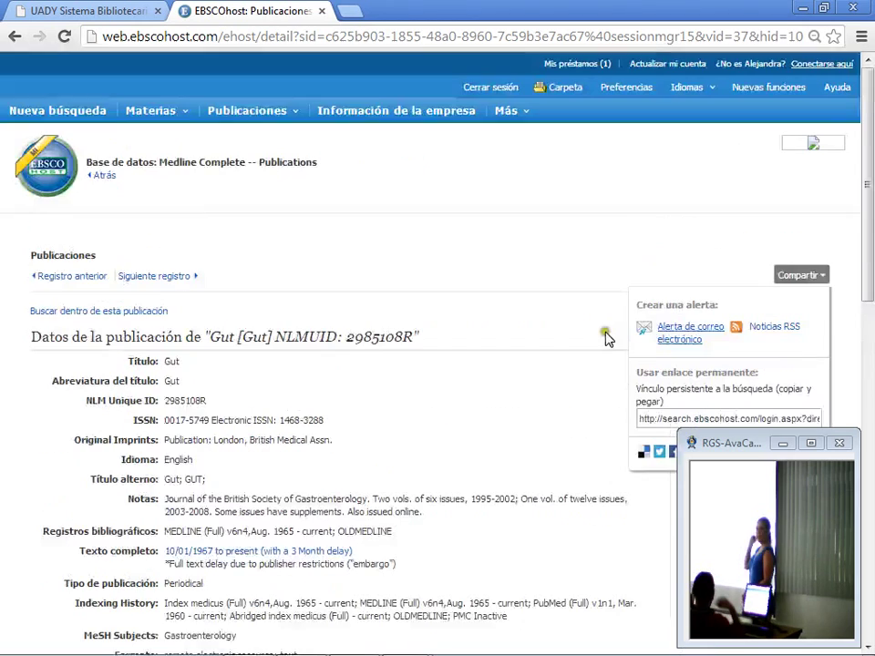
pyautogui.scroll(2, 605, 336)
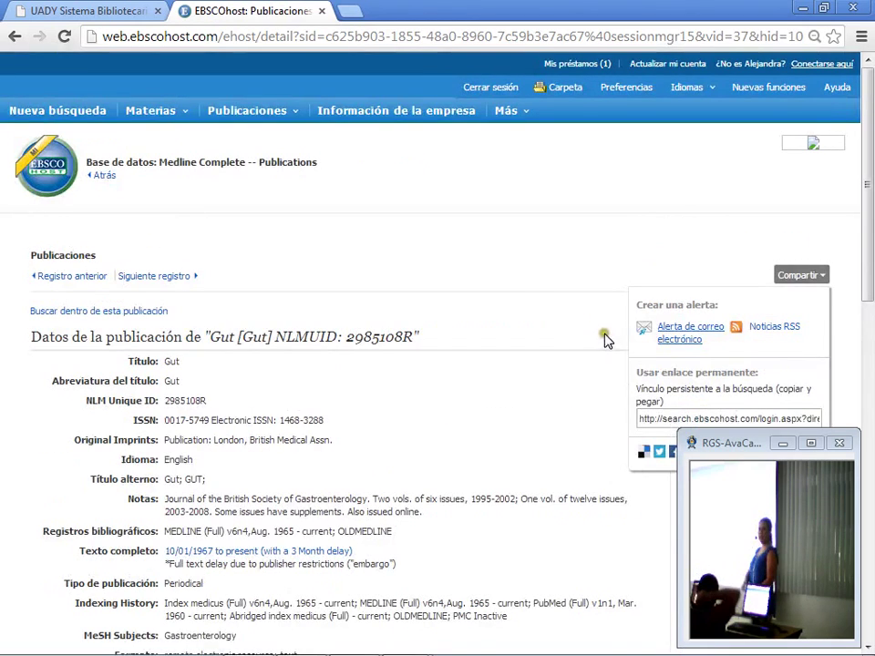
# Step: Start a new MEDLINE Complete advanced search with 'diabetes' as the first term
pyautogui.click(56, 112)
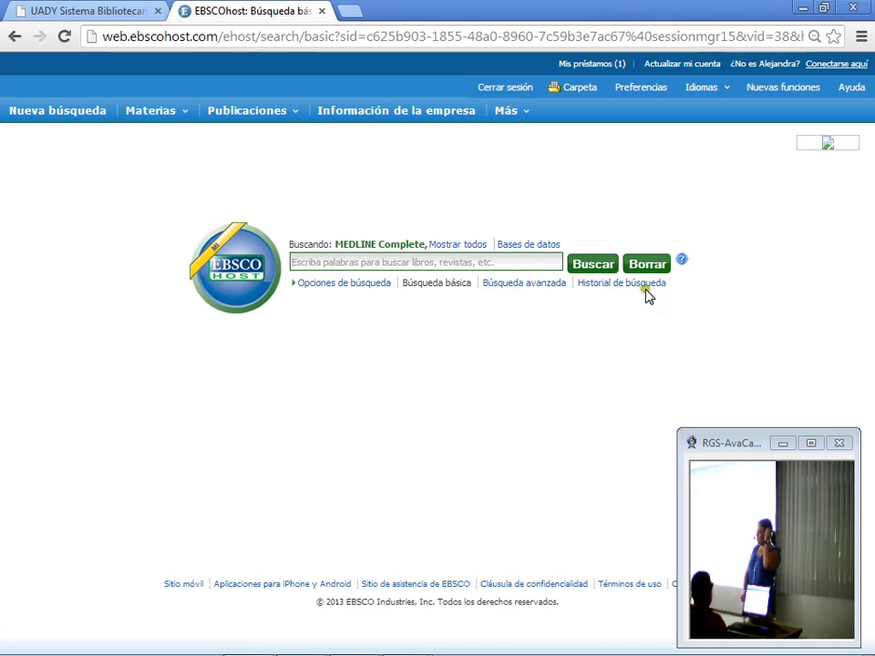
pyautogui.click(508, 286)
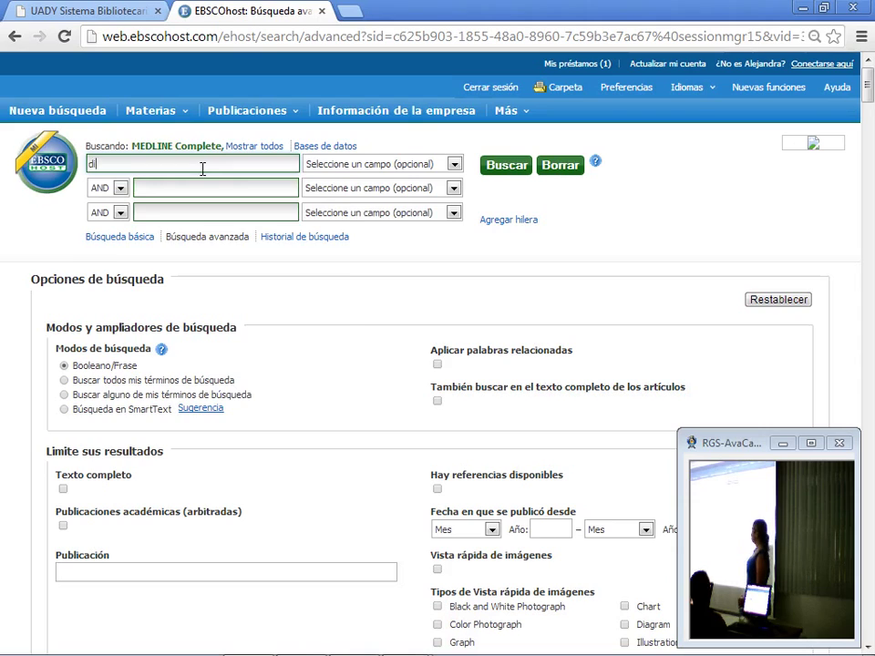
pyautogui.write('ia')
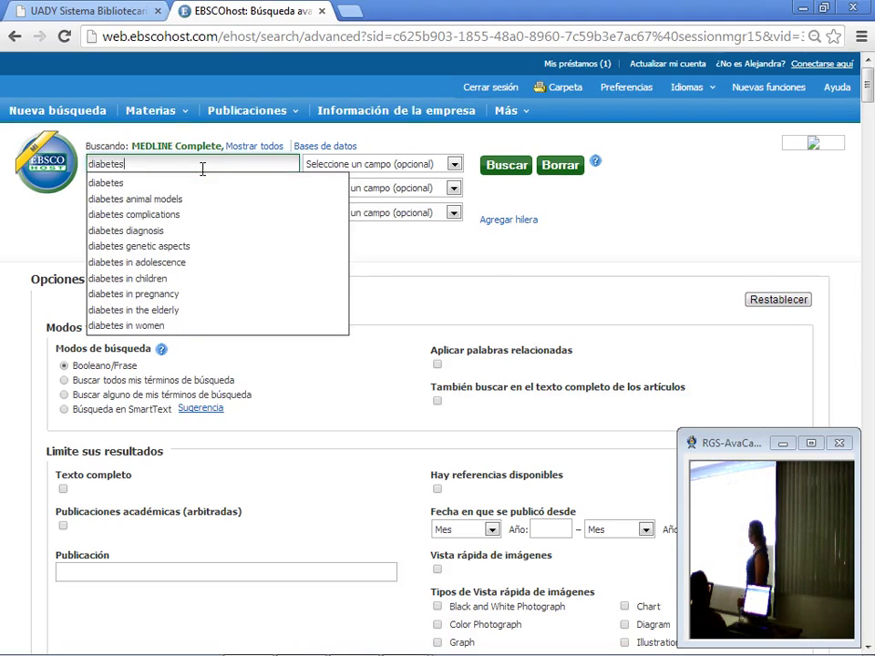
pyautogui.write('betes')
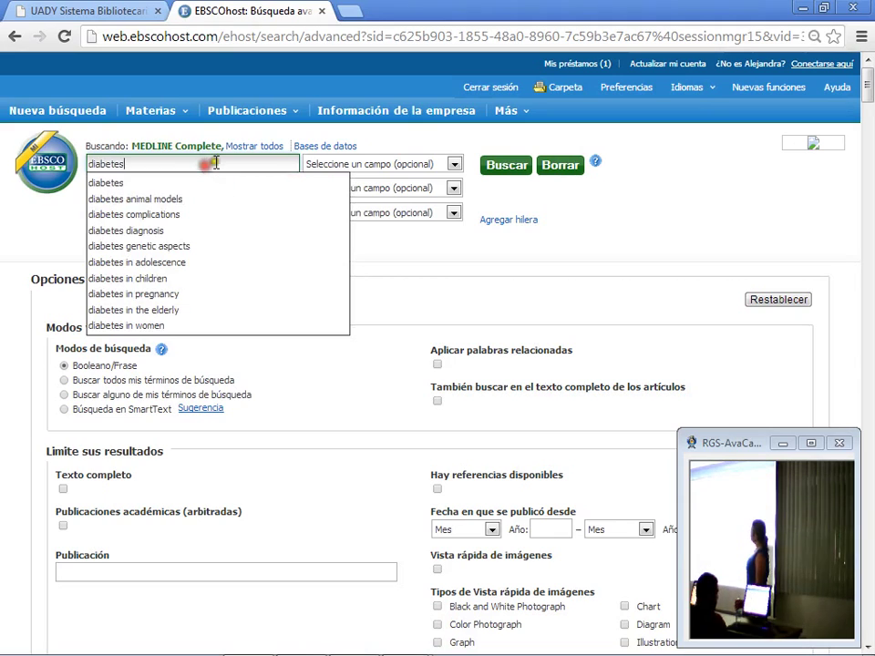
# Step: Limit the diabetes term to the SU Subject Terms field instead of SO Source
pyautogui.click(383, 134)
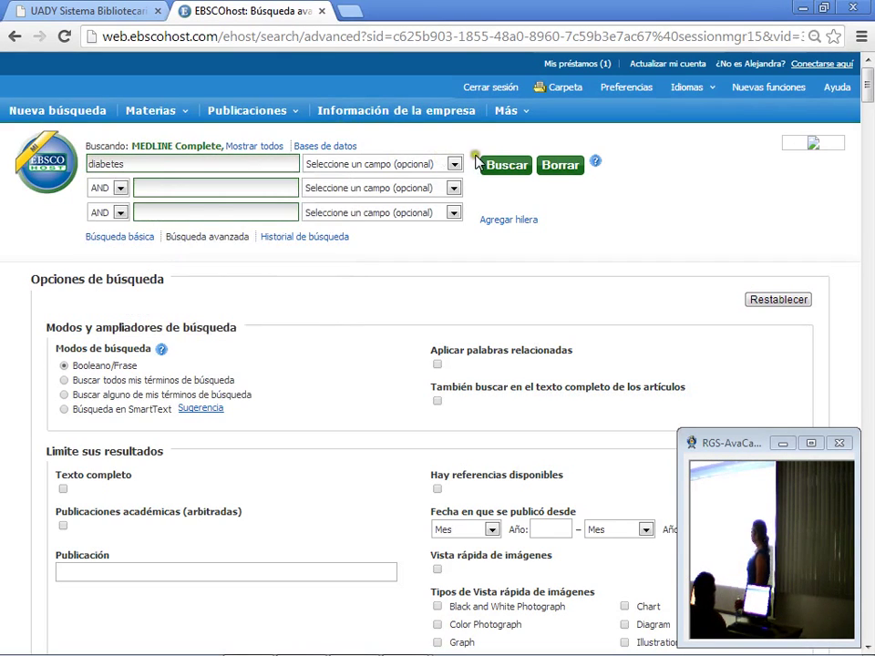
pyautogui.click(453, 164)
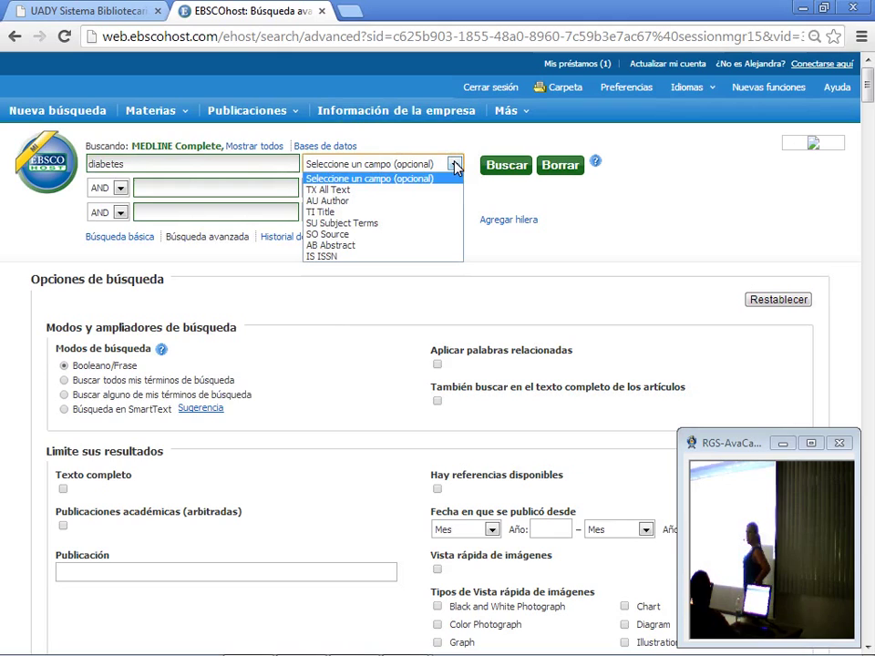
pyautogui.click(454, 165)
pyautogui.click(453, 165)
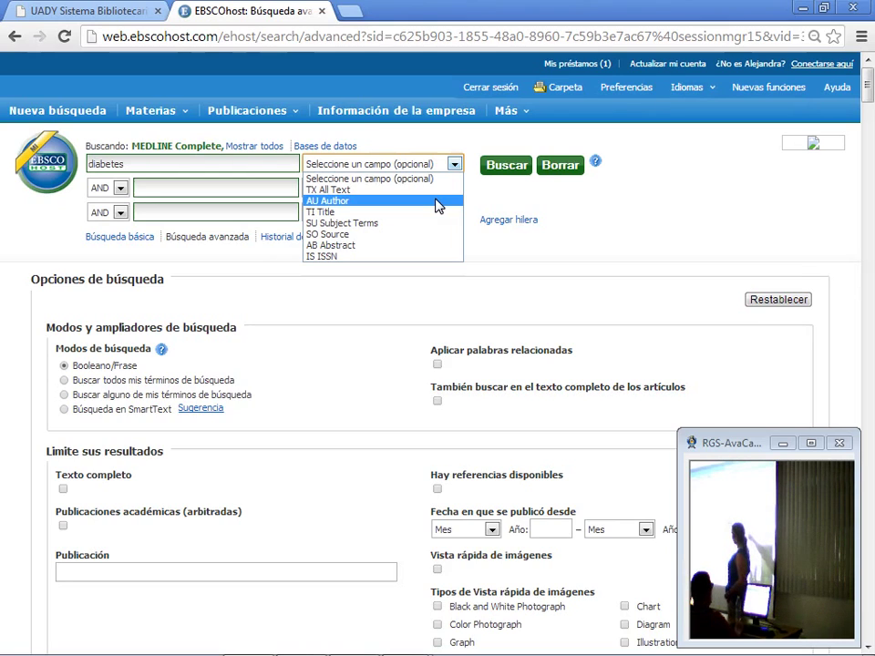
pyautogui.click(404, 236)
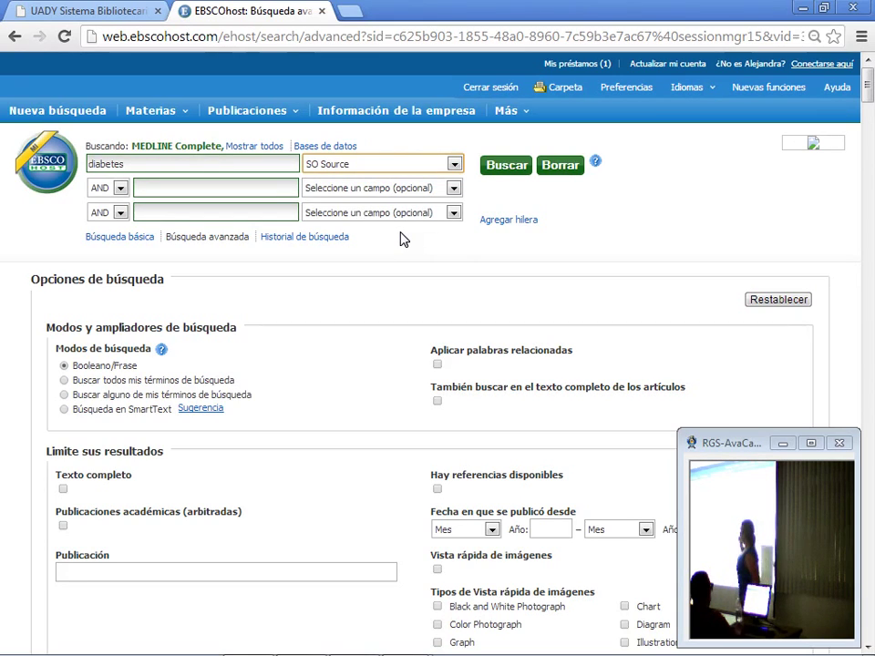
pyautogui.click(454, 164)
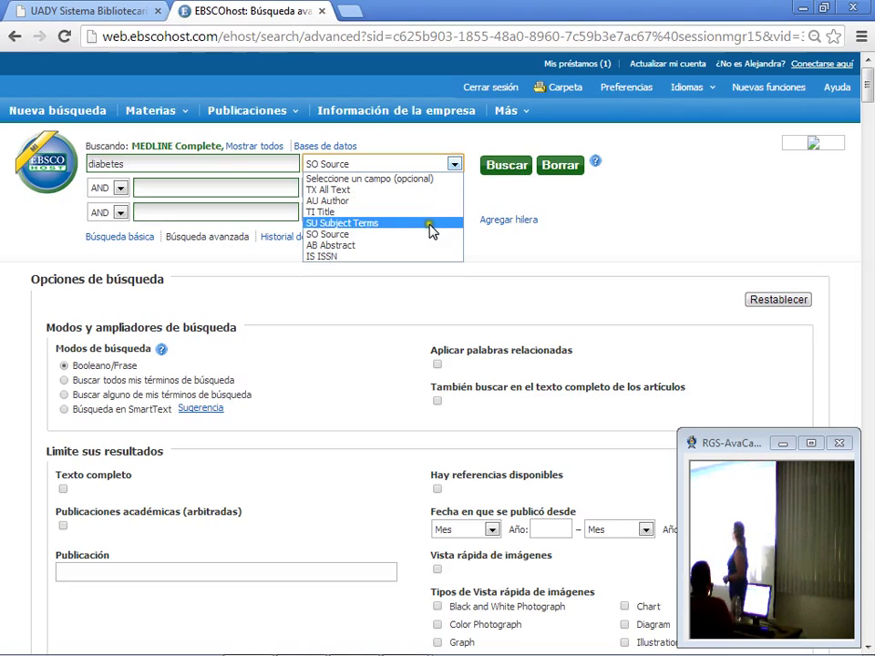
pyautogui.click(432, 222)
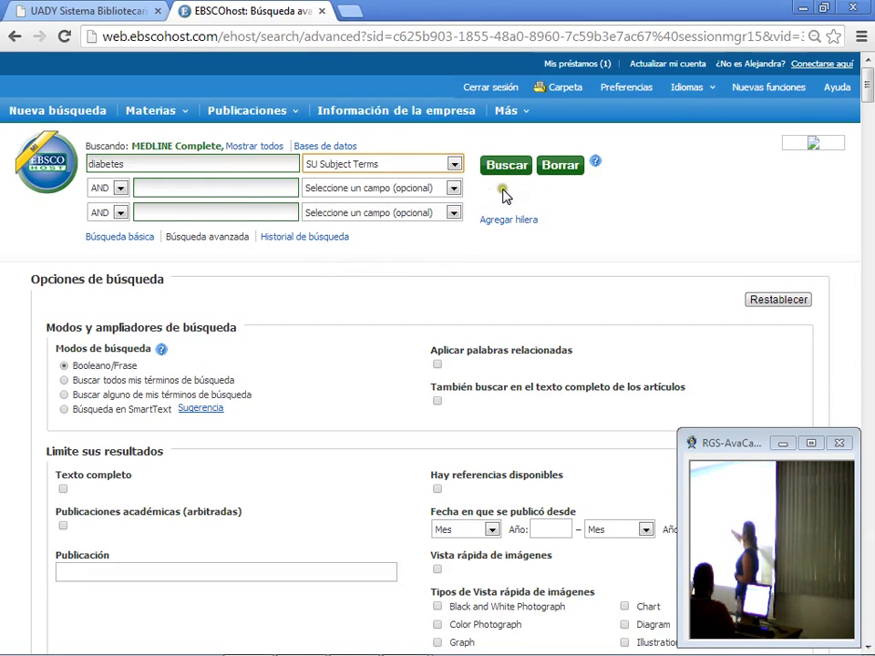
pyautogui.click(117, 194)
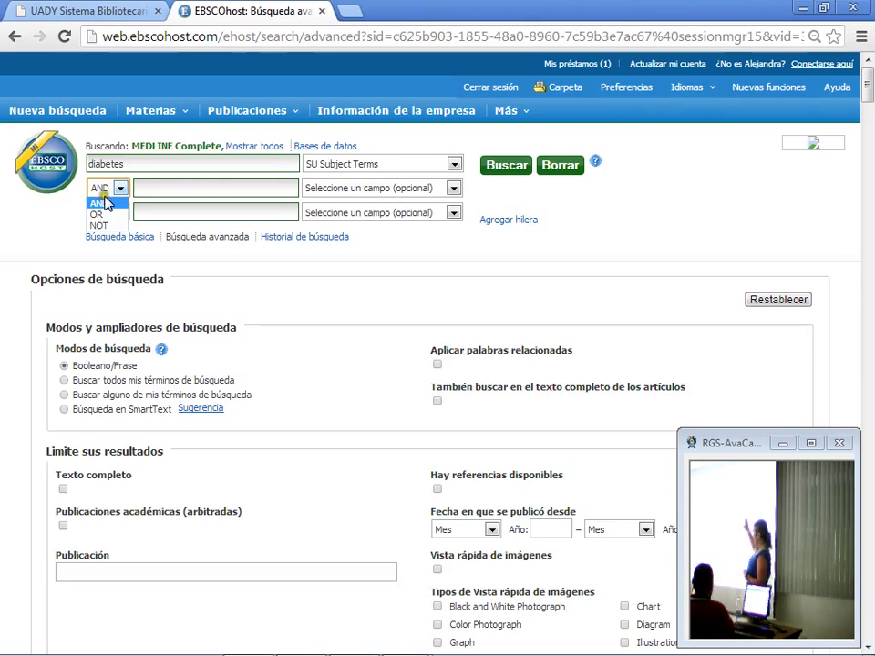
# Step: Enter 'children' as the second search term, linked to diabetes with AND
pyautogui.click(99, 202)
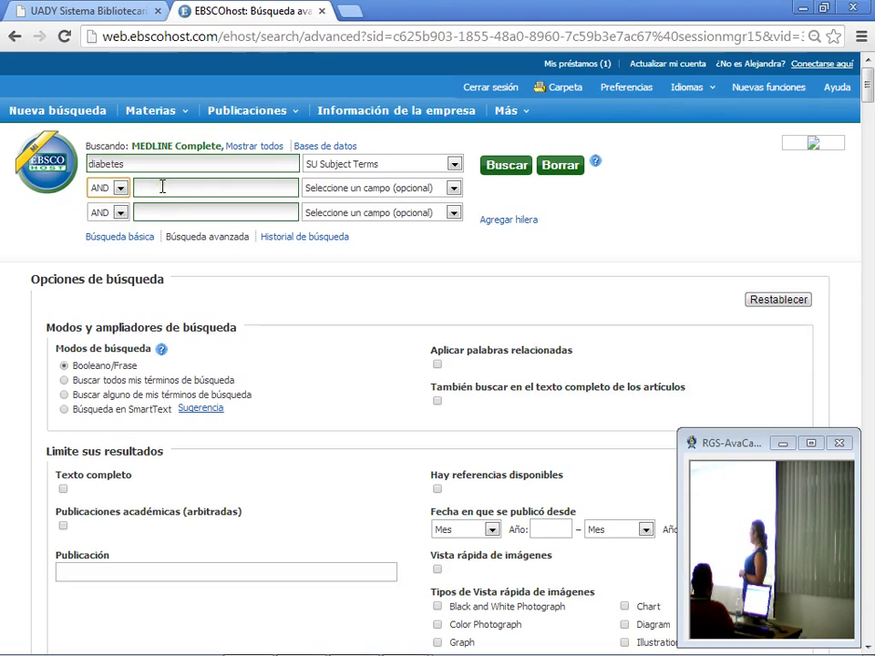
pyautogui.click(162, 186)
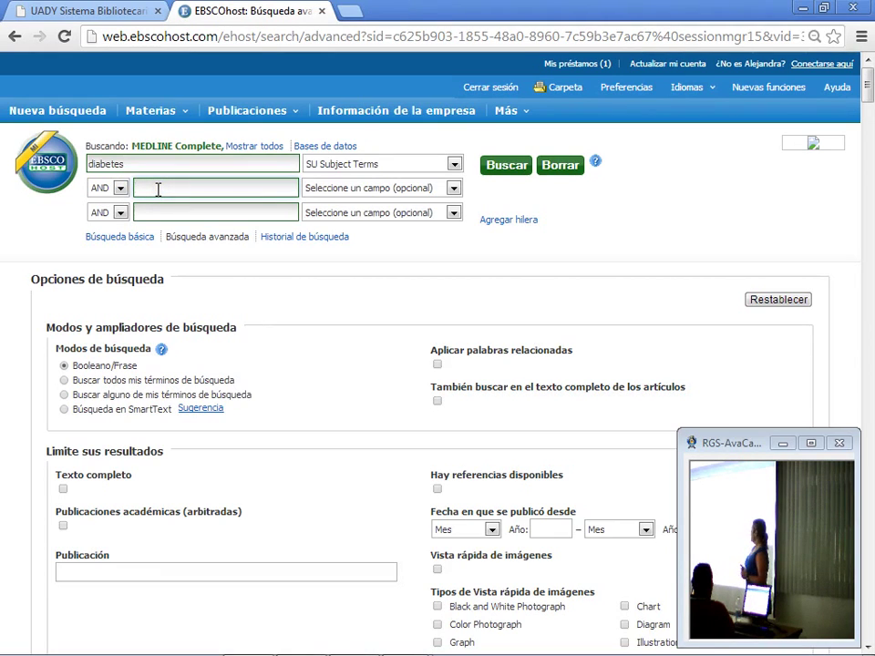
pyautogui.write('chu')
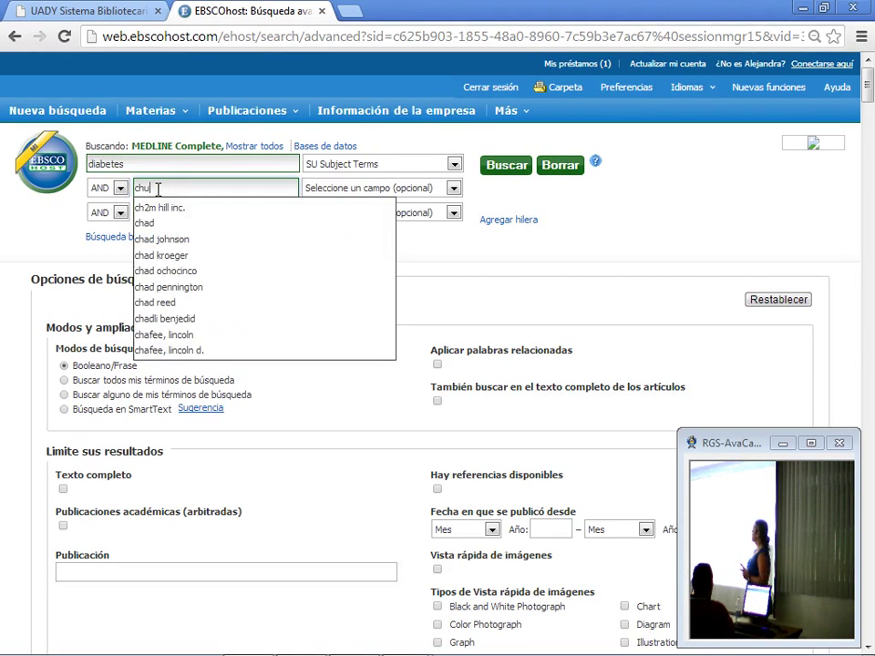
pyautogui.press('BackSpace')
pyautogui.write('ildren')
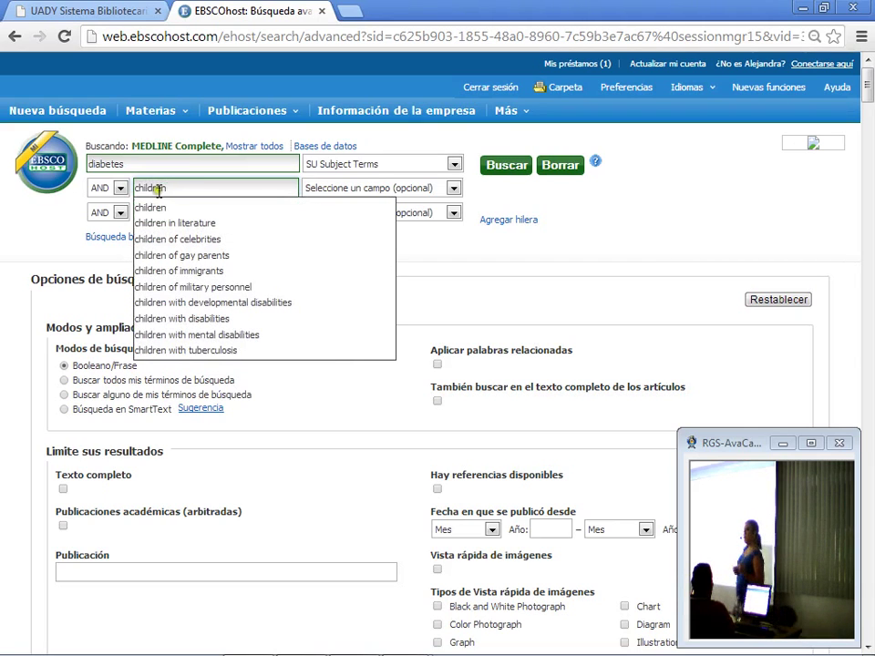
pyautogui.click(164, 208)
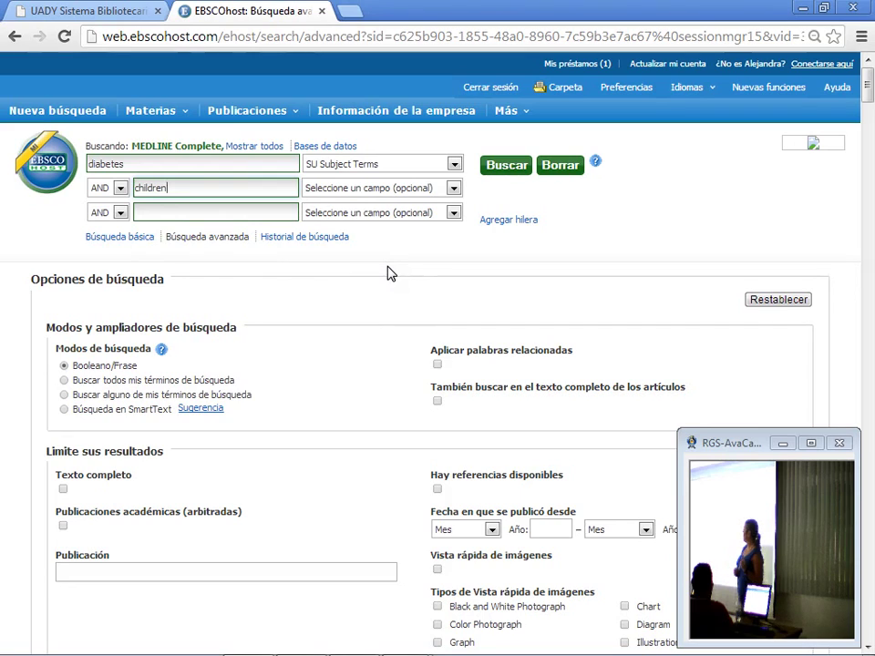
# Step: Try OR and NOT as the second row's operator, then settle back on AND
pyautogui.click(119, 188)
pyautogui.click(119, 217)
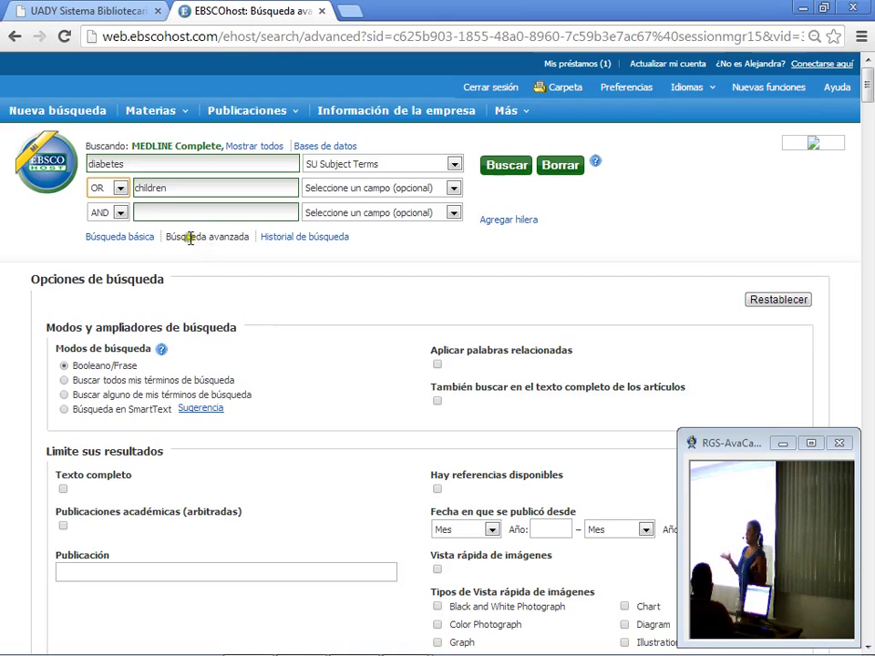
pyautogui.click(121, 193)
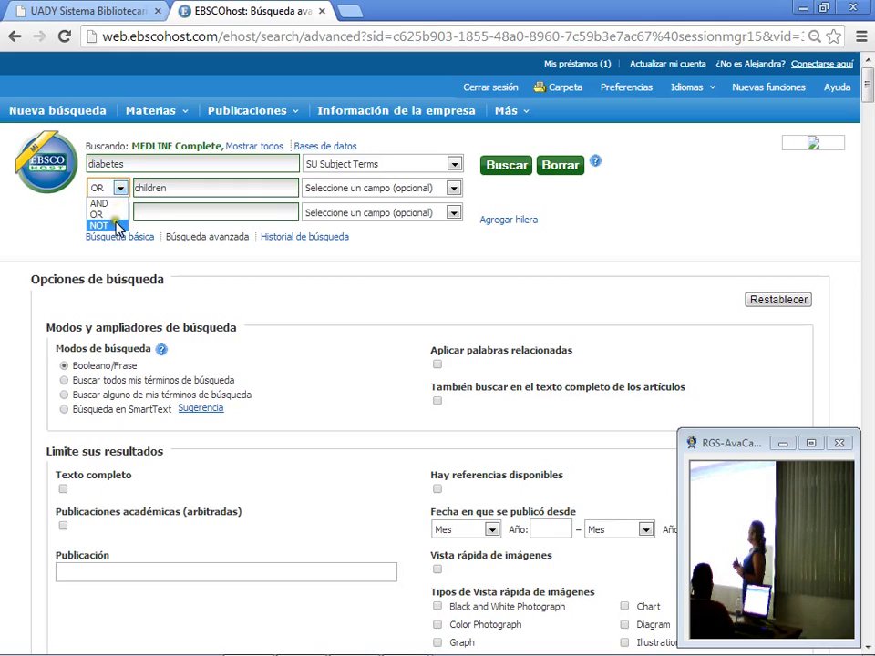
pyautogui.click(116, 226)
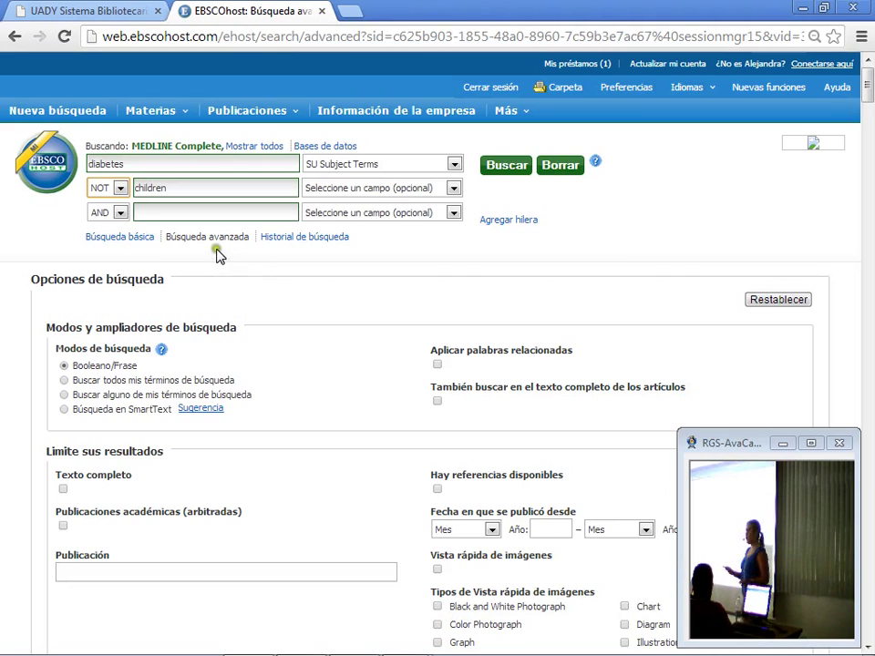
pyautogui.click(120, 189)
pyautogui.click(119, 202)
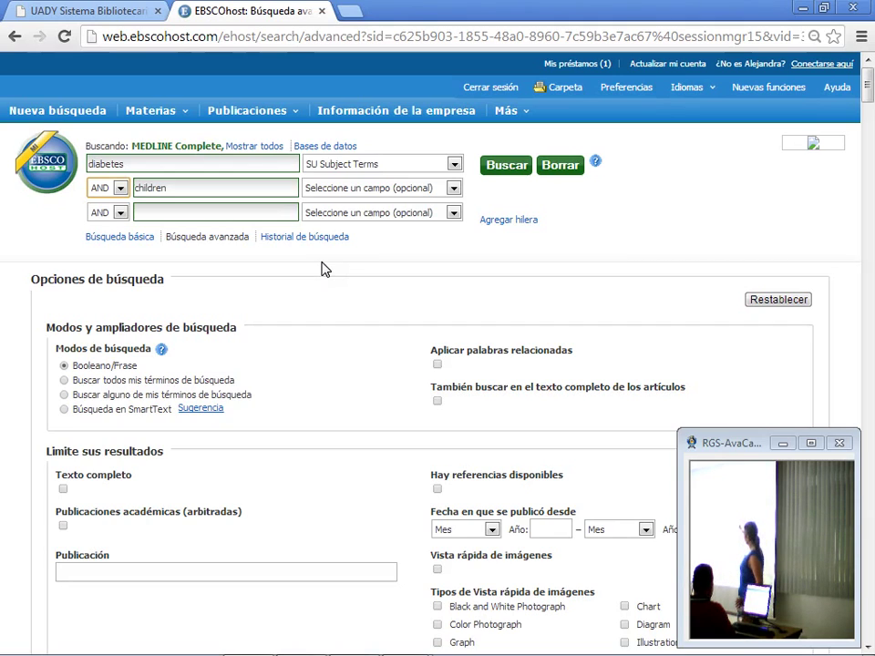
# Step: Run the diabetes AND children search, returning 42,193 results
pyautogui.click(506, 171)
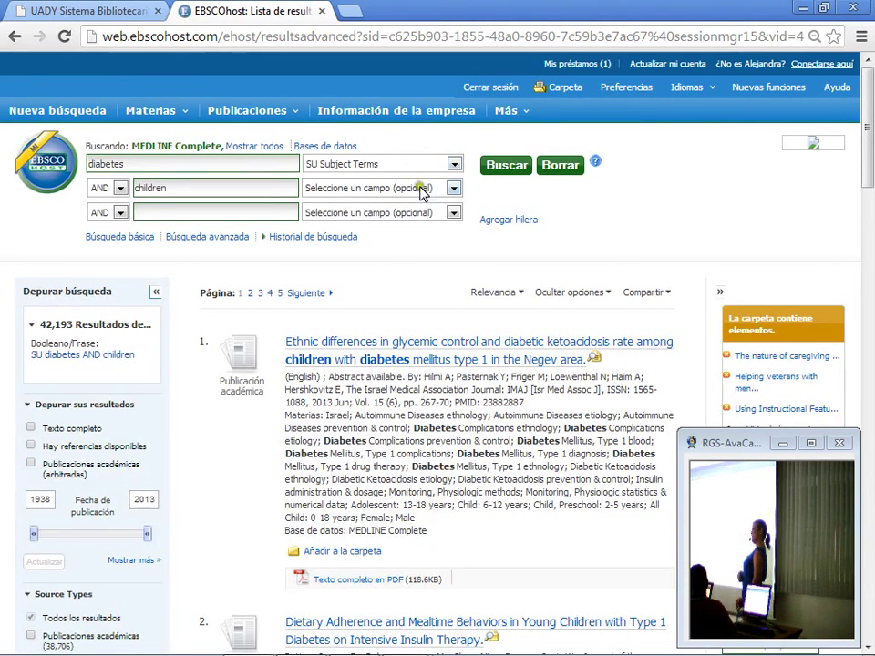
pyautogui.click(453, 188)
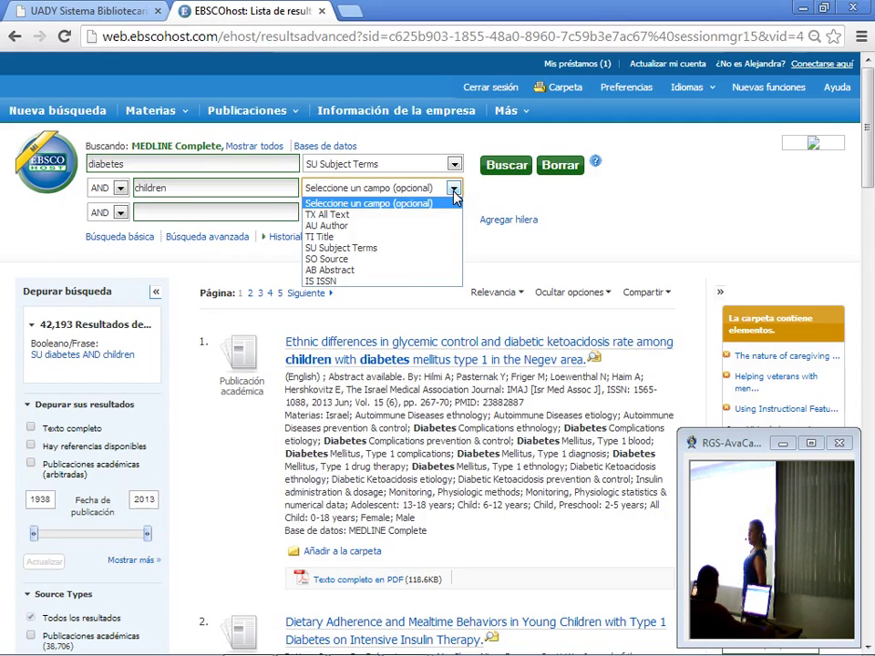
# Step: Restrict children to TI Title and rerun, narrowing results to 18,910
pyautogui.click(415, 237)
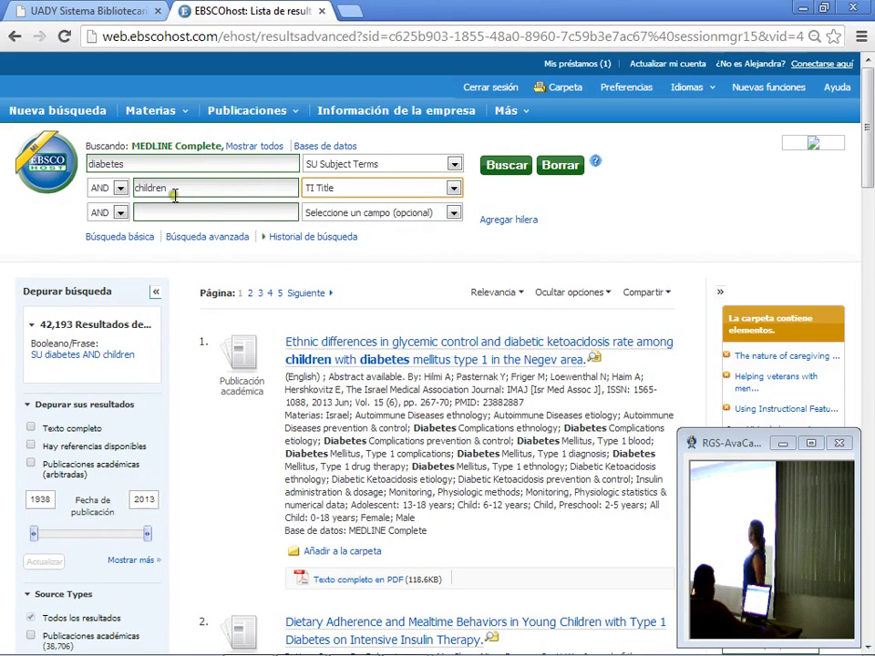
pyautogui.click(505, 170)
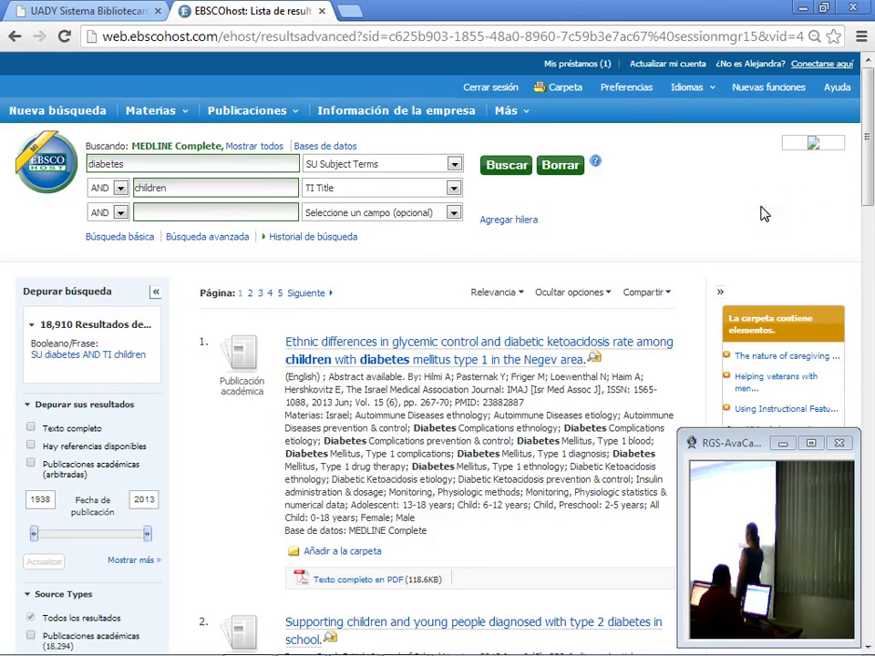
pyautogui.scroll(-1, 764, 213)
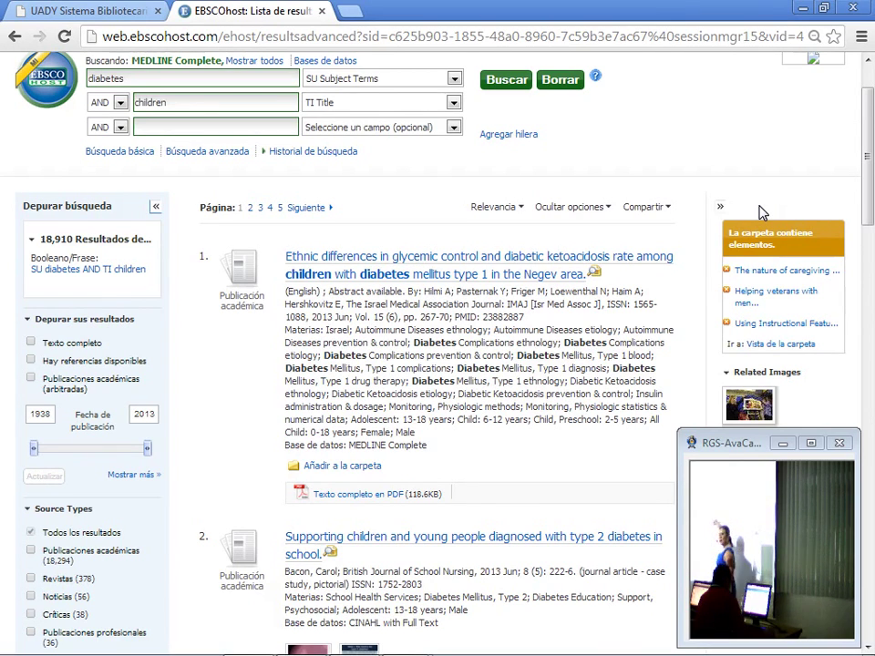
pyautogui.scroll(-1, 763, 213)
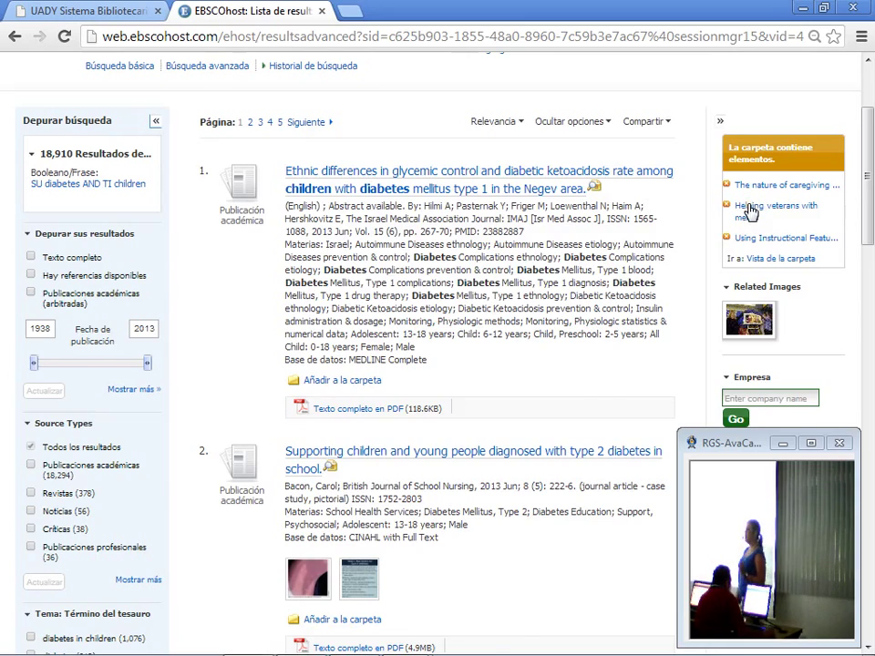
pyautogui.scroll(-2, 752, 210)
pyautogui.scroll(-2, 749, 210)
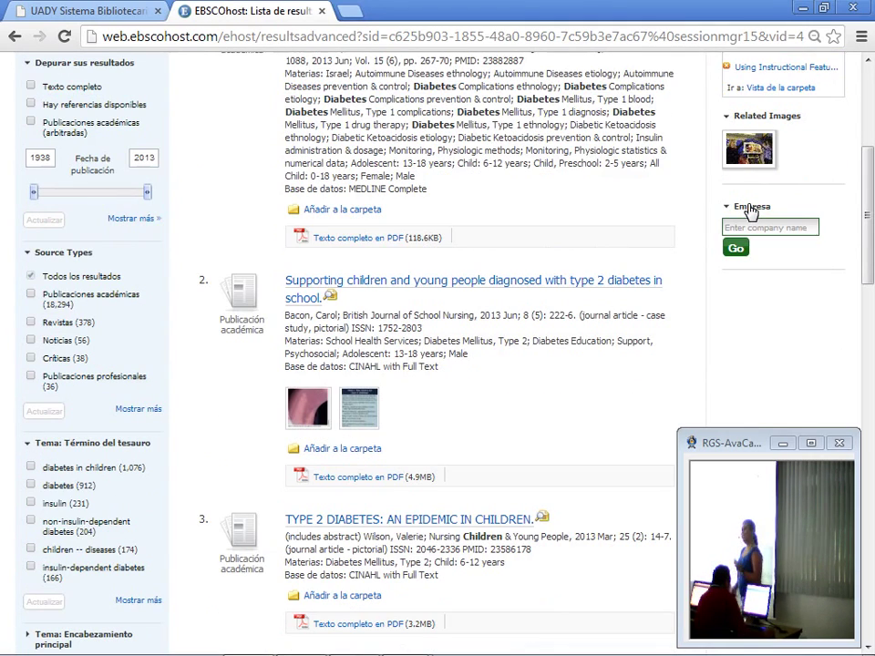
pyautogui.scroll(4, 706, 210)
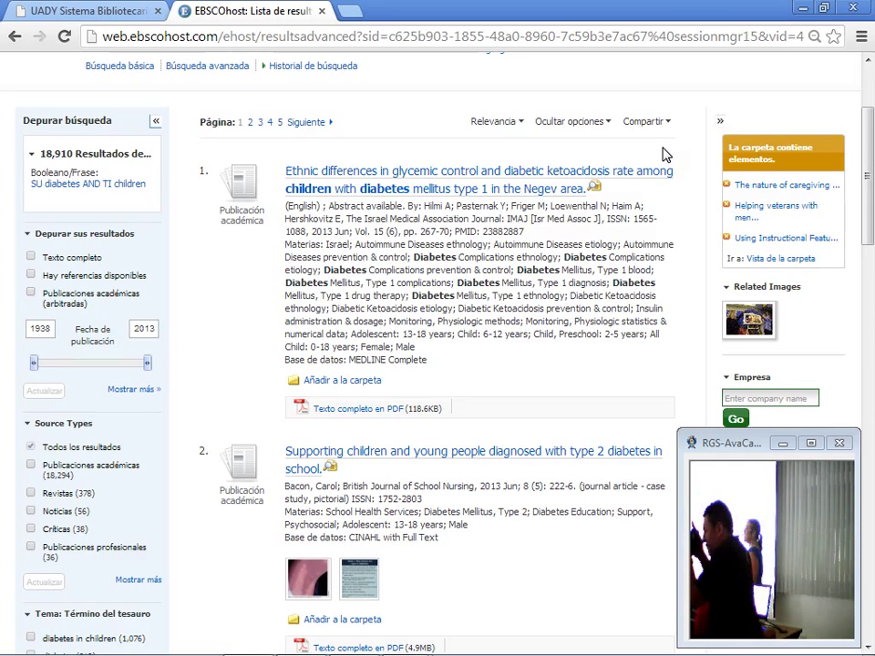
# Step: Expand the searched database list with Mostrar todos and review the 18,910 results
pyautogui.scroll(2, 638, 127)
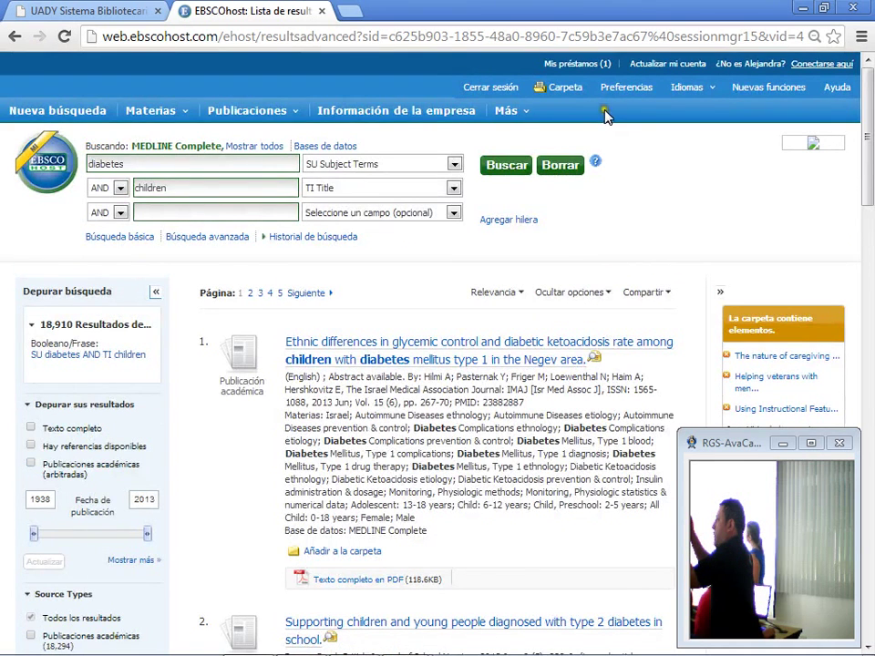
pyautogui.click(270, 150)
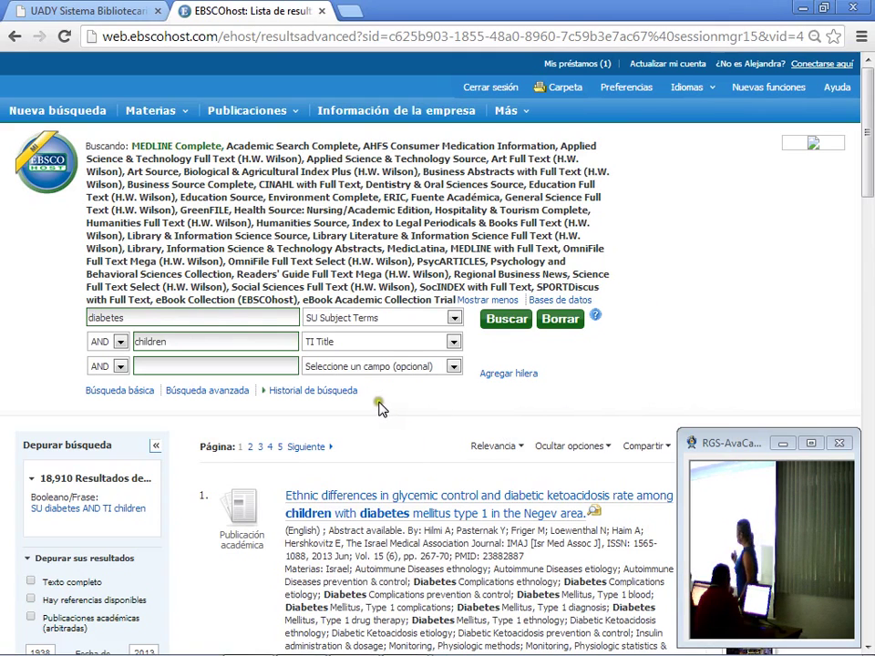
pyautogui.scroll(-2, 329, 402)
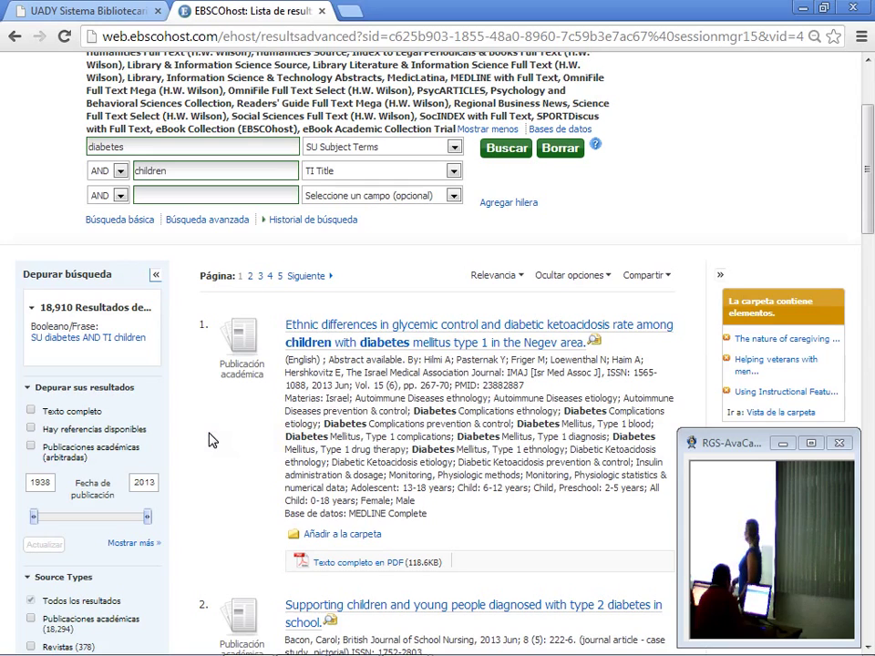
pyautogui.scroll(-1, 209, 440)
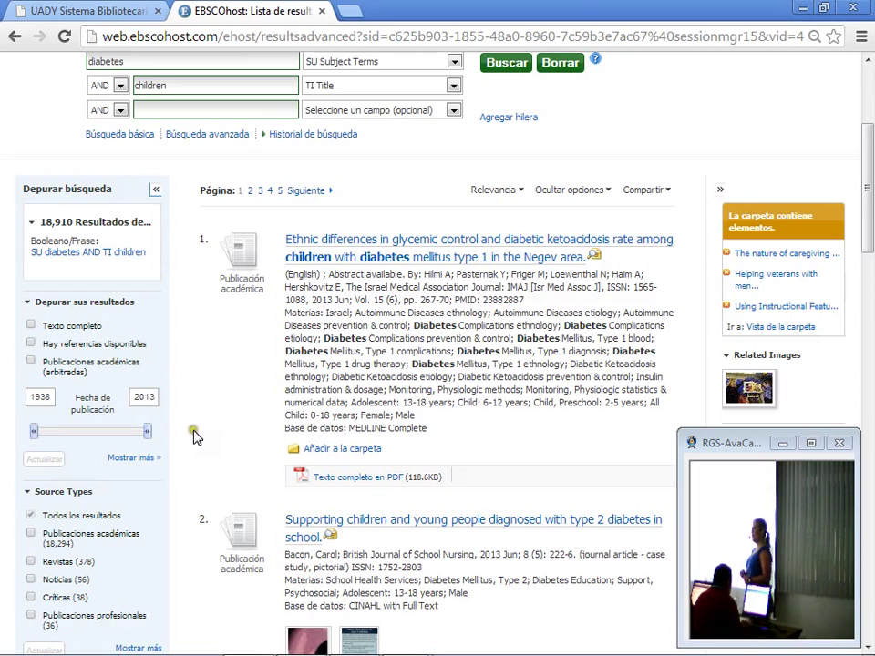
# Step: Apply the Texto completo limit, cutting the list to 6,710 results, and browse them
pyautogui.click(31, 326)
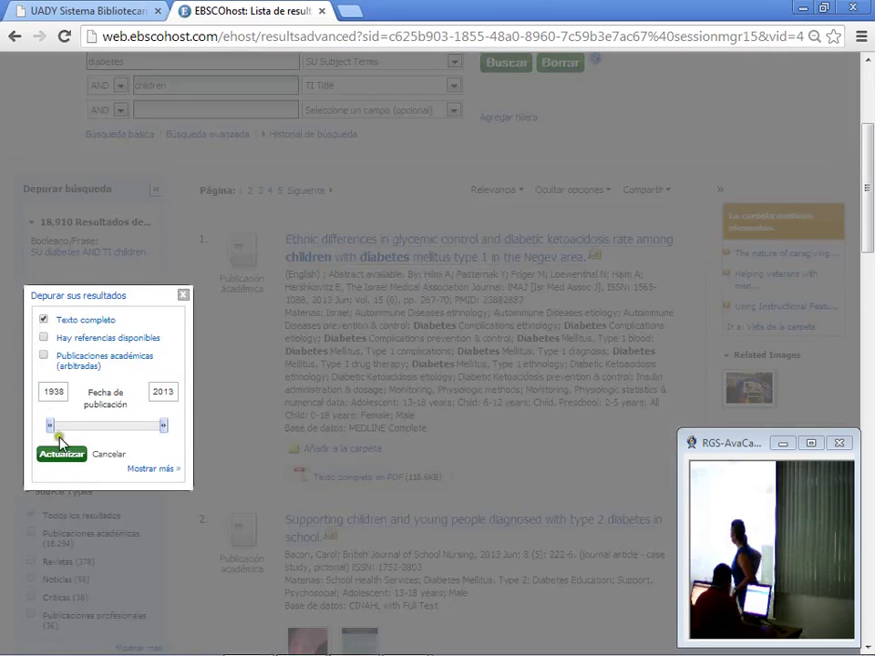
pyautogui.click(59, 455)
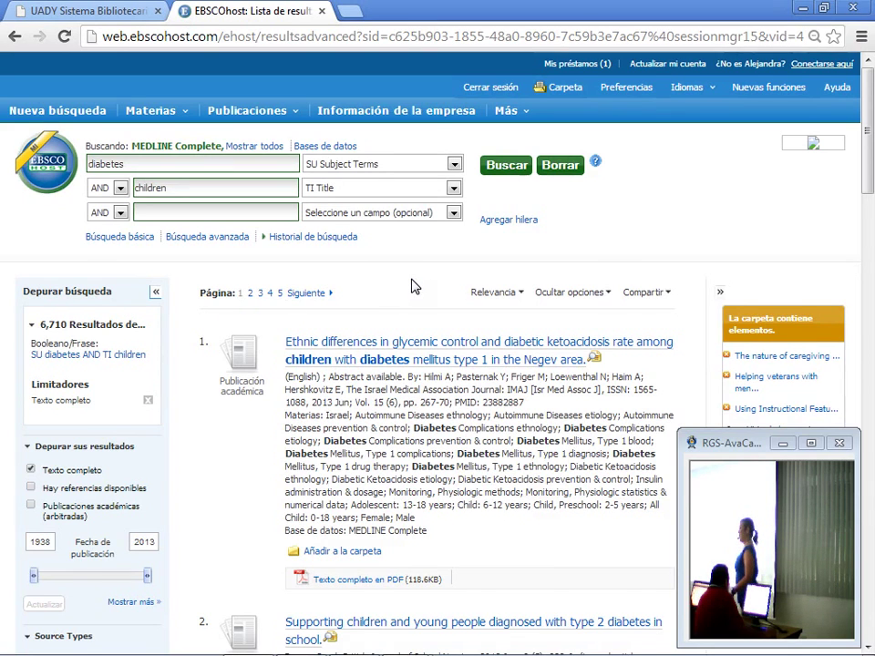
pyautogui.scroll(-1, 411, 287)
pyautogui.scroll(1, 410, 287)
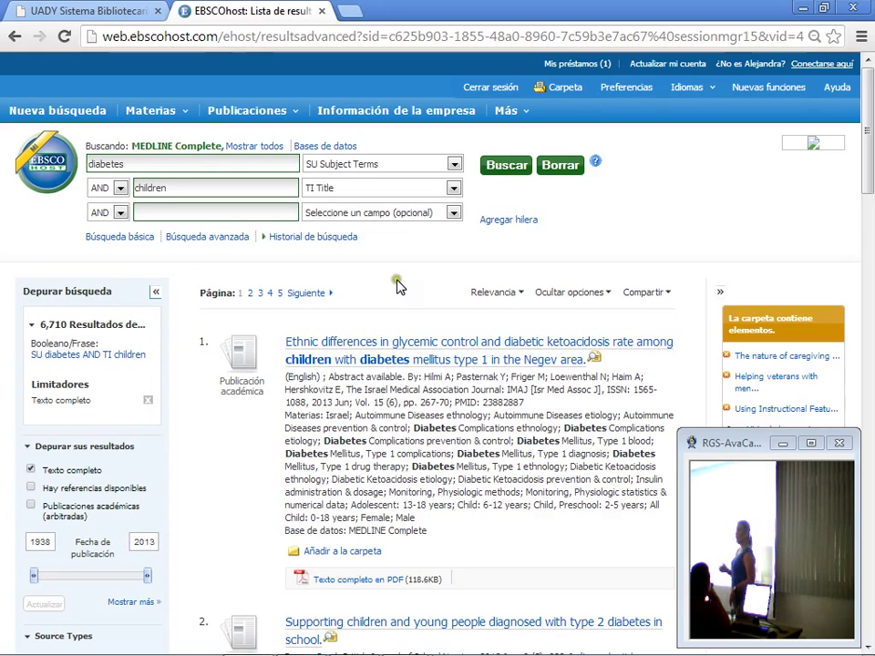
pyautogui.scroll(-3, 437, 284)
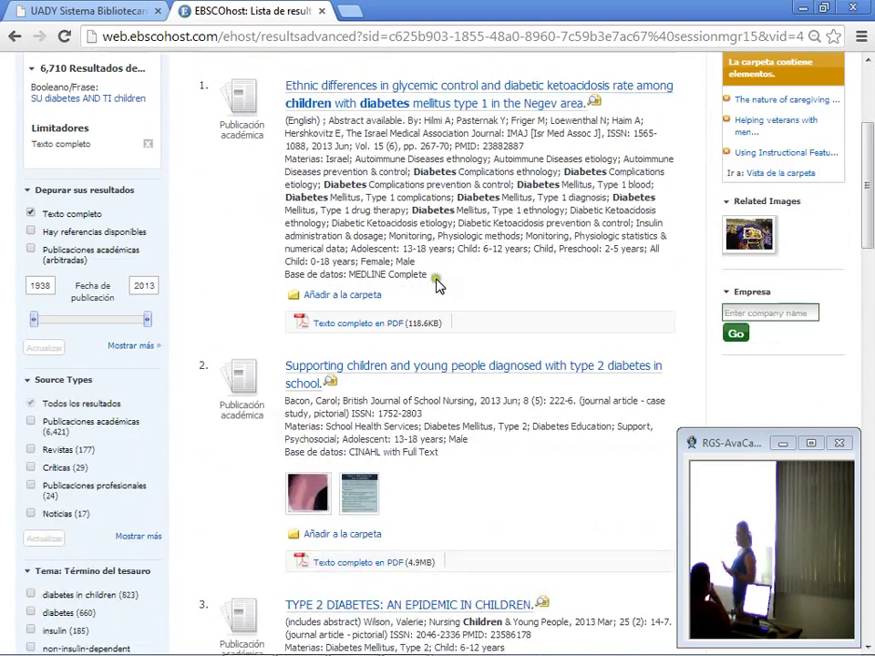
pyautogui.scroll(3, 437, 283)
pyautogui.scroll(-3, 436, 285)
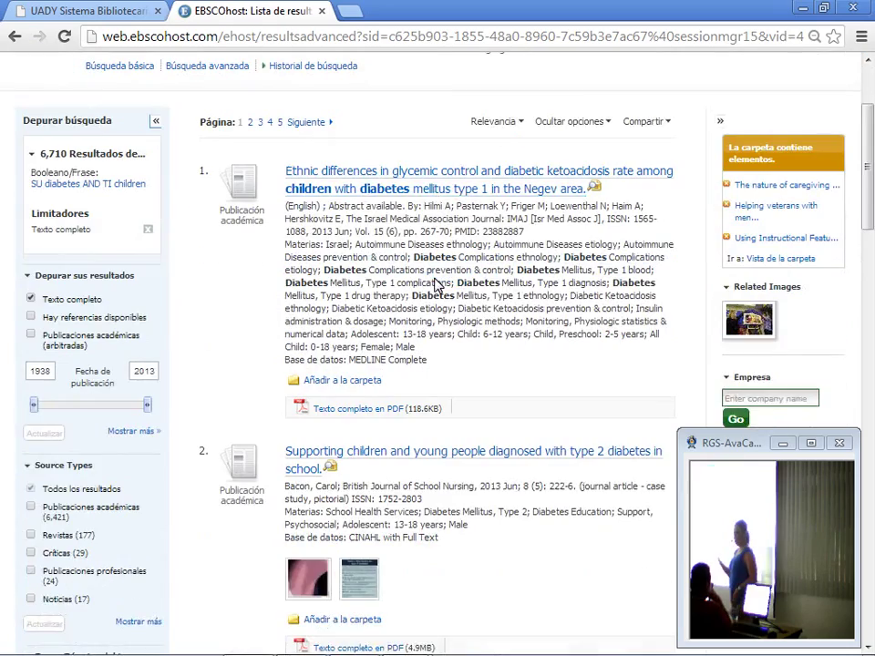
pyautogui.scroll(3, 473, 291)
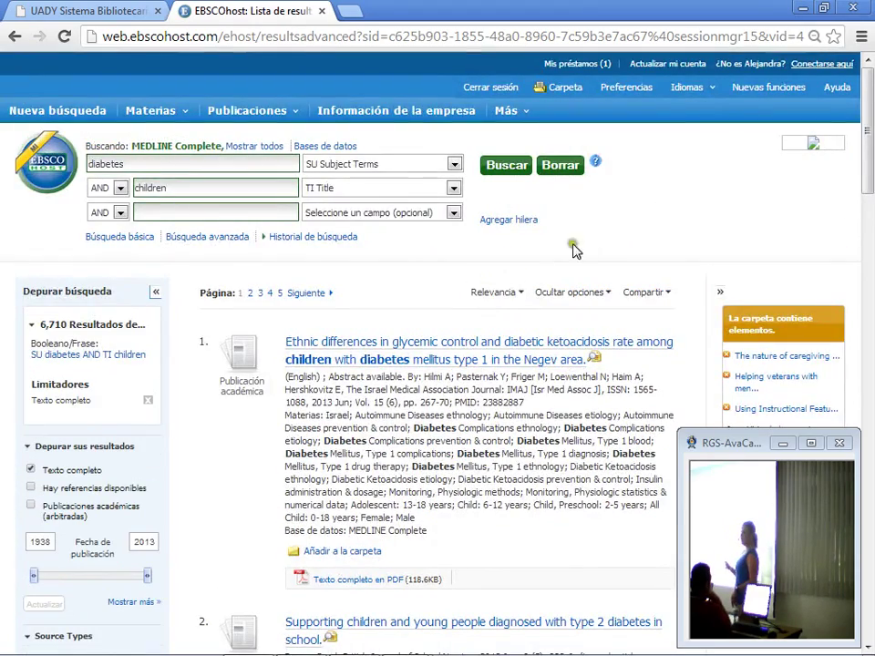
pyautogui.scroll(-1, 581, 244)
pyautogui.scroll(-2, 565, 273)
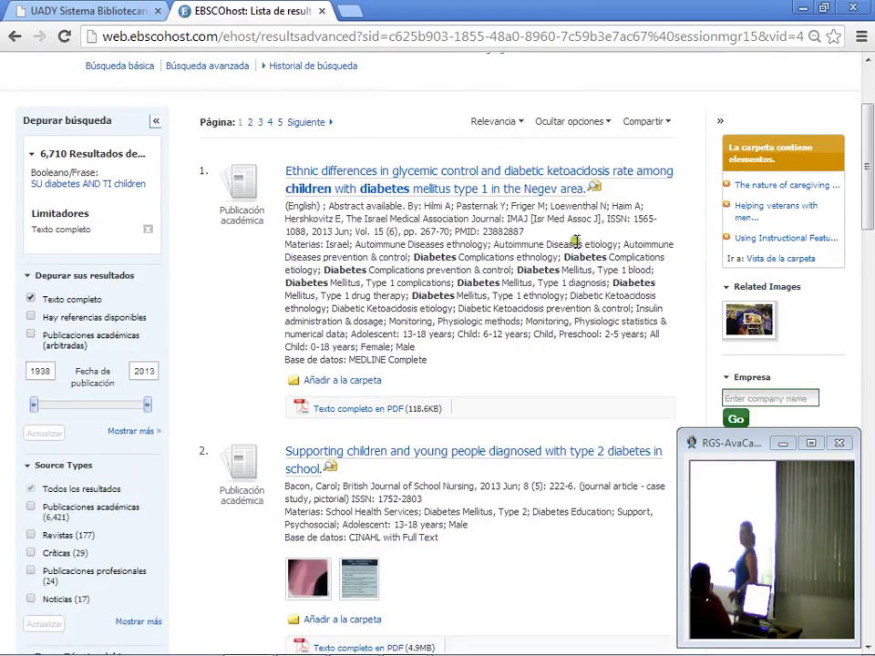
pyautogui.scroll(2, 537, 299)
pyautogui.scroll(1, 531, 296)
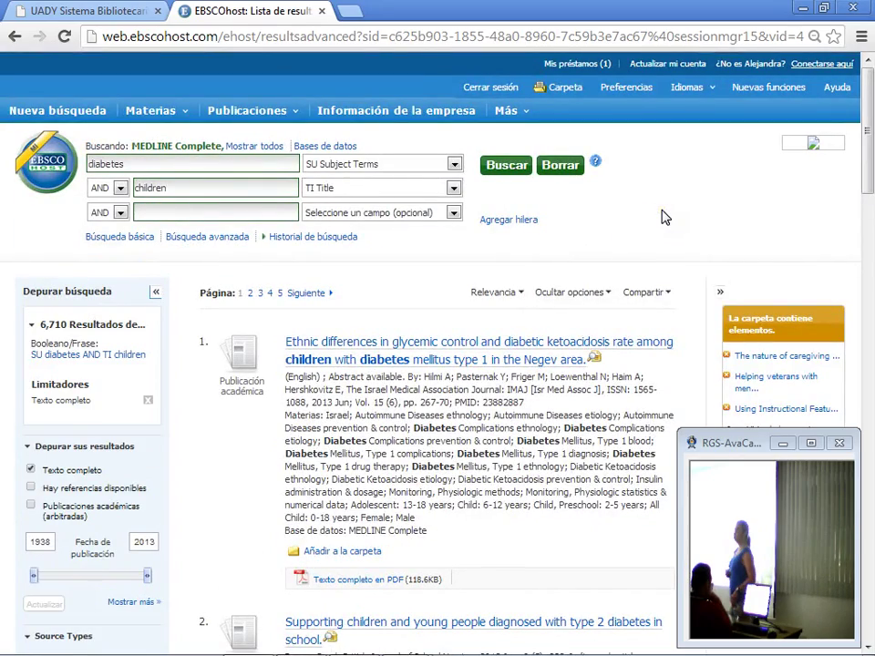
pyautogui.scroll(-4, 658, 218)
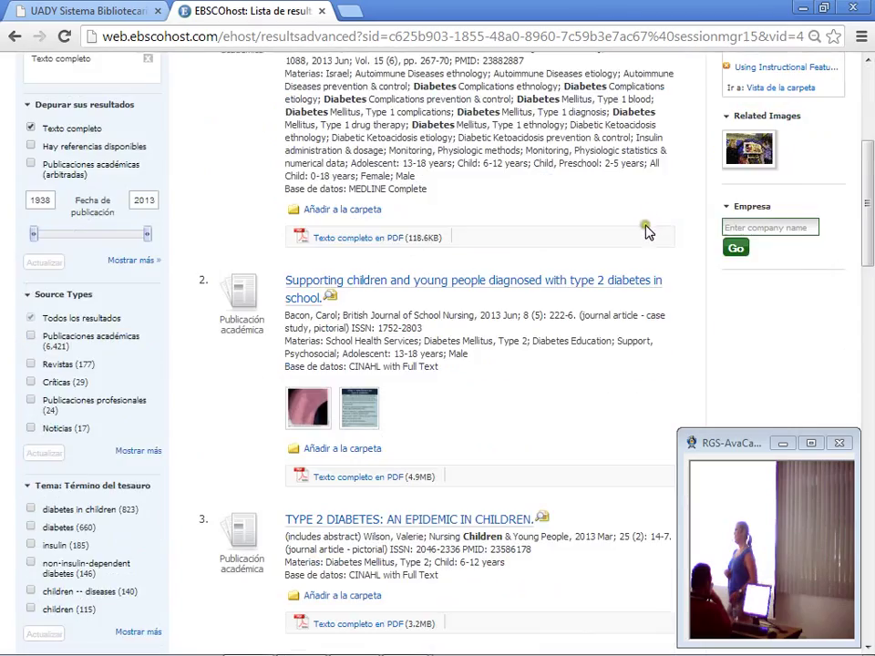
pyautogui.scroll(3, 645, 232)
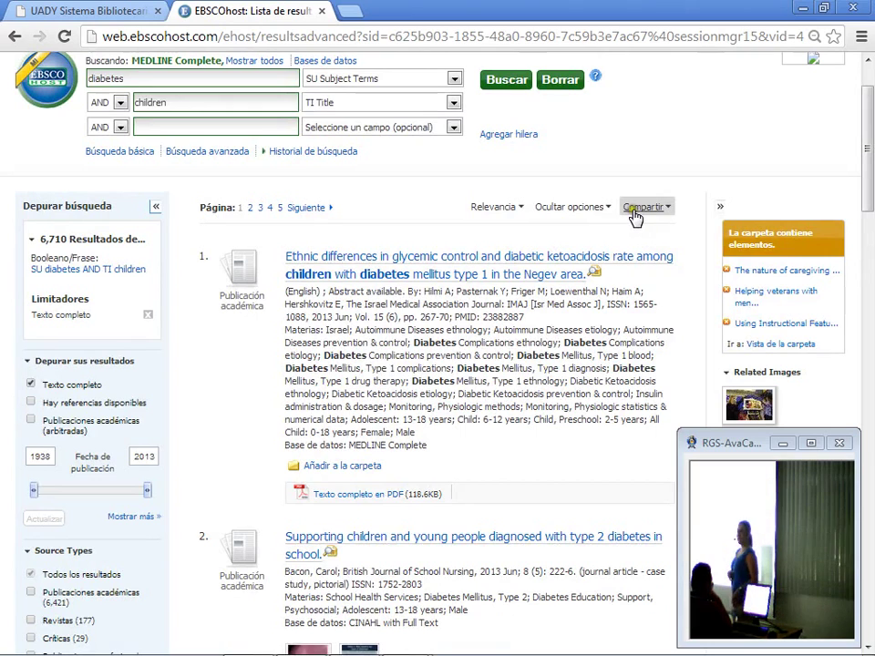
pyautogui.scroll(1, 635, 217)
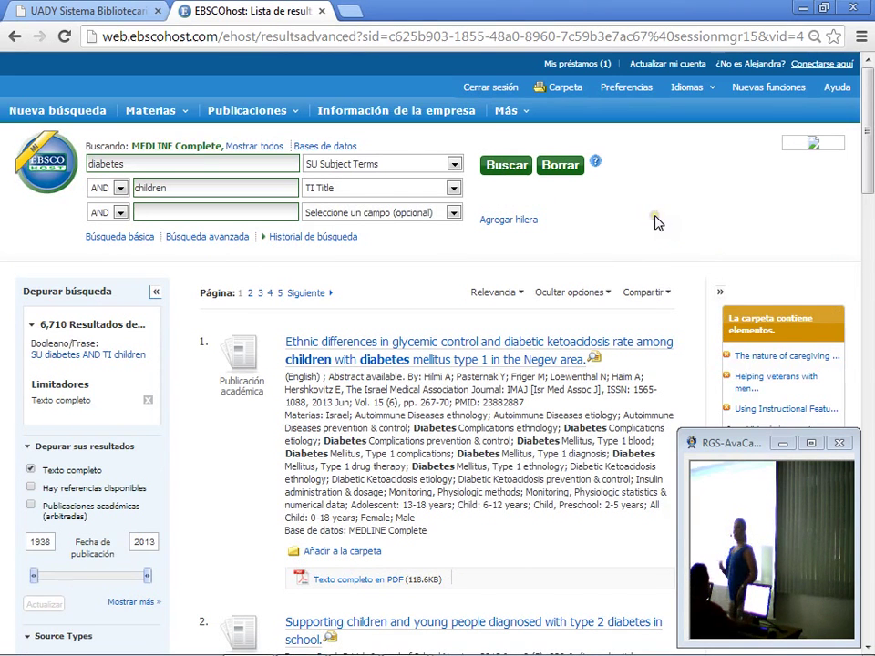
pyautogui.scroll(-1, 654, 220)
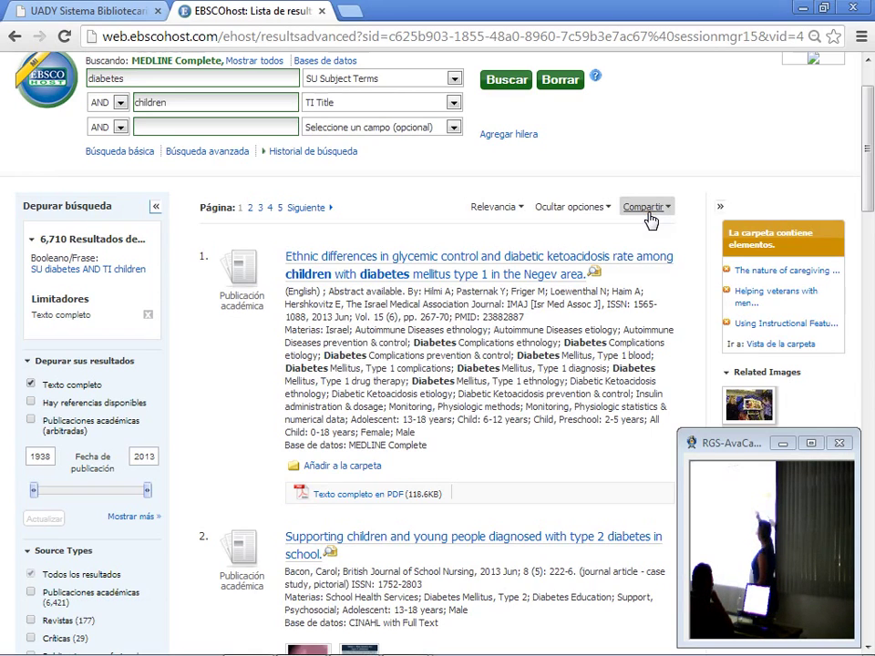
# Step: Choose 'Alerta de correo electrónico' from the Compartir menu for this search
pyautogui.click(647, 209)
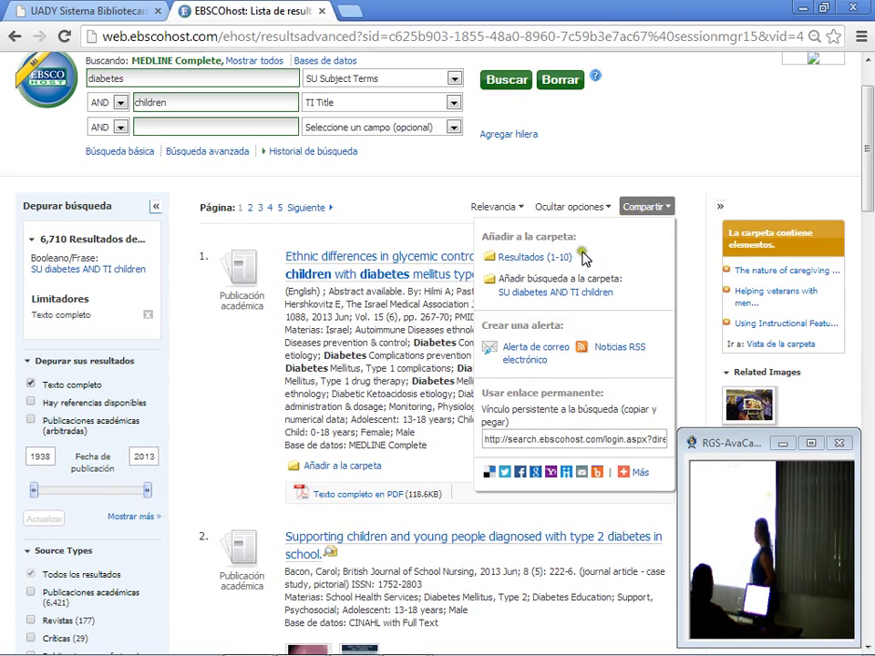
pyautogui.click(534, 353)
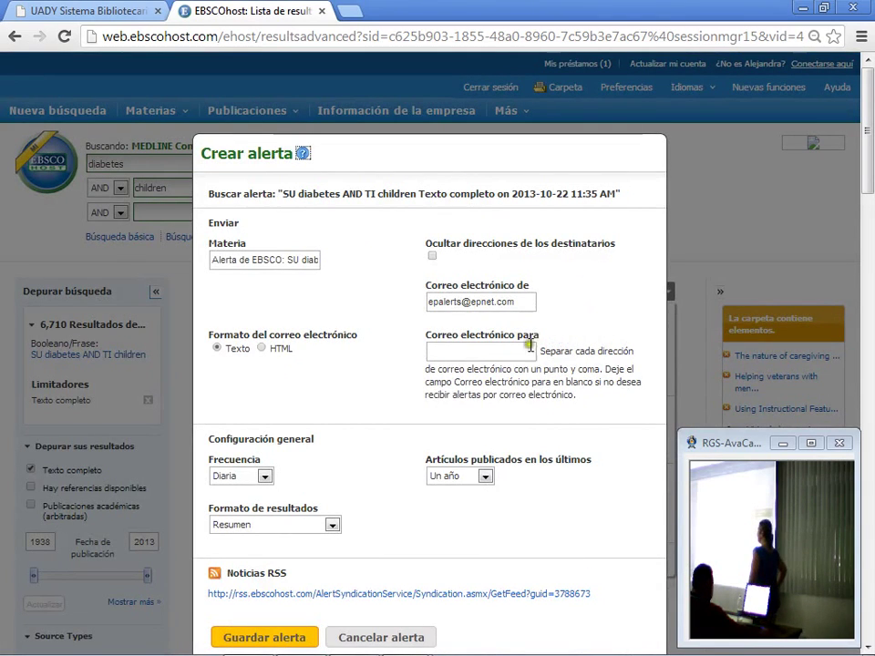
# Step: Check the alert's Frecuencia options and keep it at Diaria
pyautogui.scroll(-1, 405, 364)
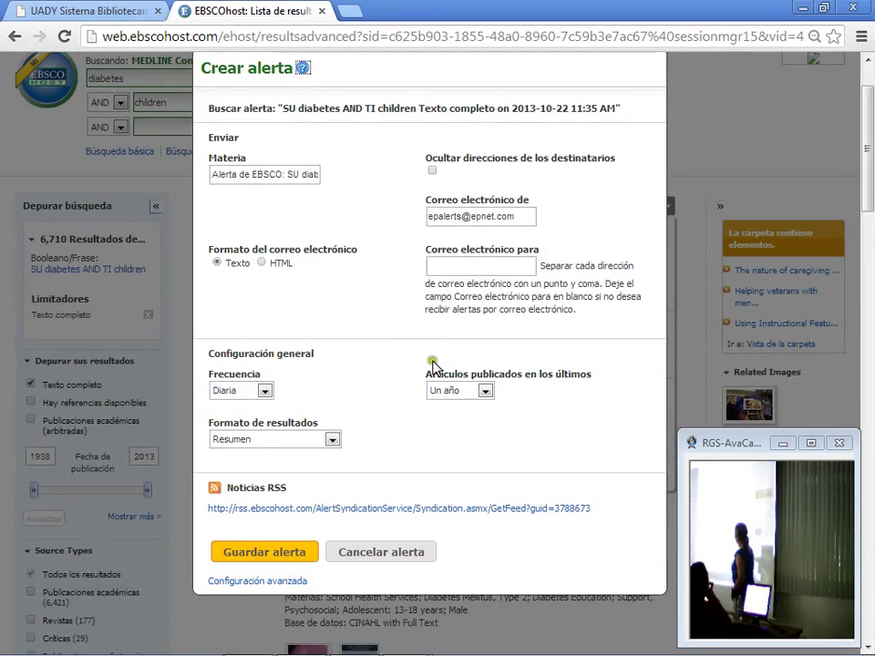
pyautogui.click(266, 391)
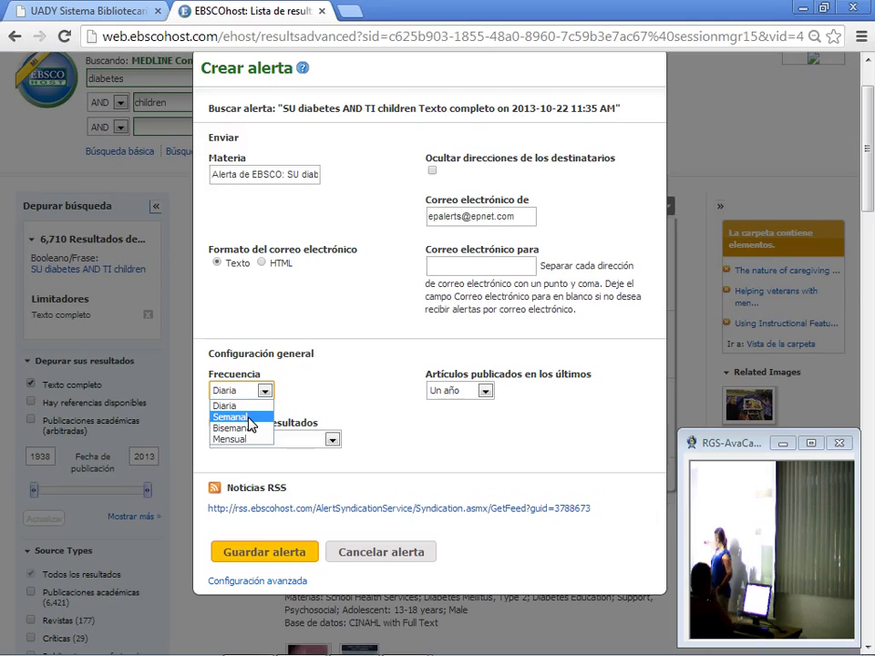
pyautogui.click(248, 408)
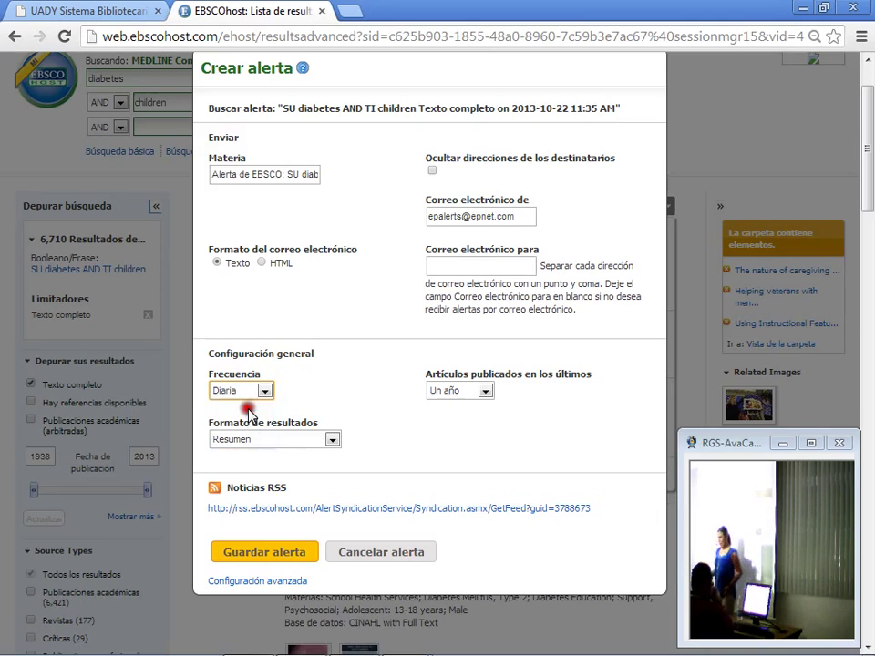
# Step: Enter the recipient's e-mail address in the 'Correo electrónico para' field
pyautogui.click(470, 267)
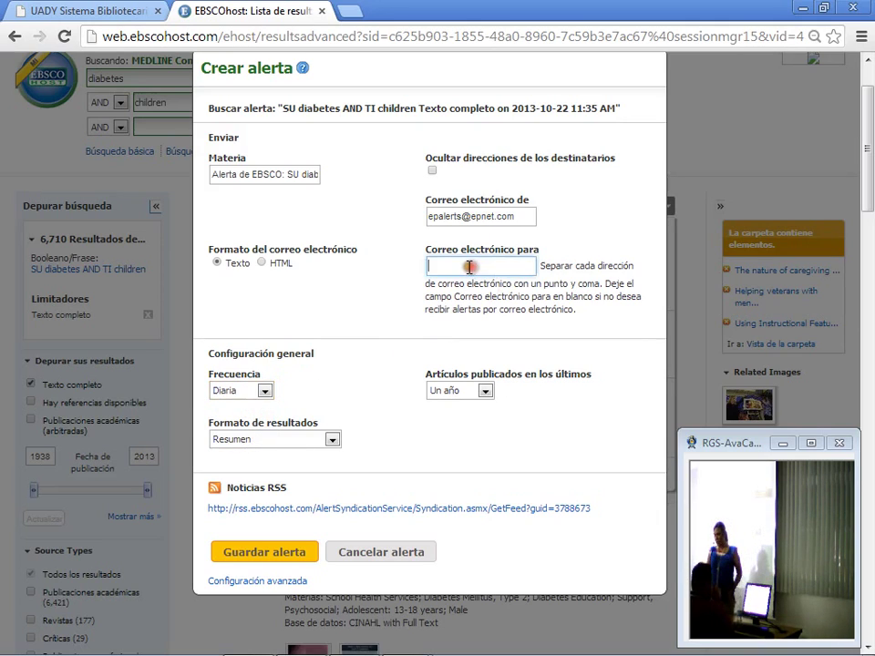
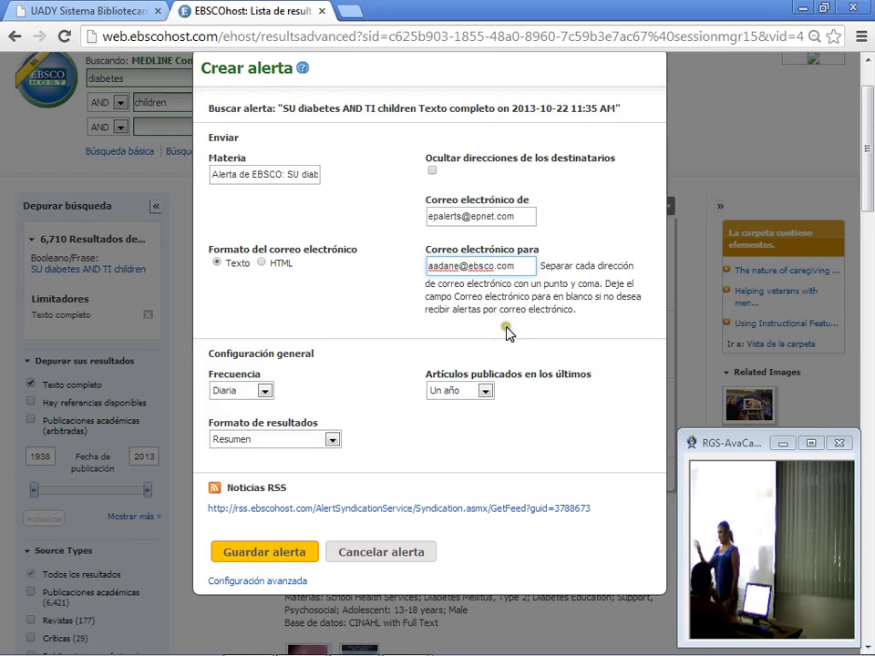
pyautogui.scroll(-2, 505, 332)
pyautogui.scroll(1, 497, 296)
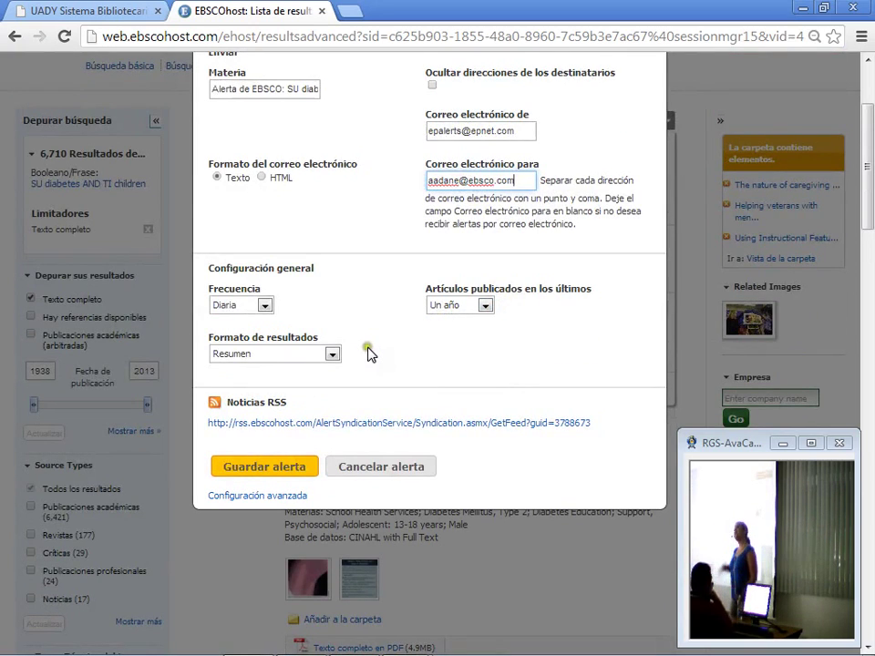
# Step: Keep Resumen as the result format and review the Diaria frequency options
pyautogui.click(333, 355)
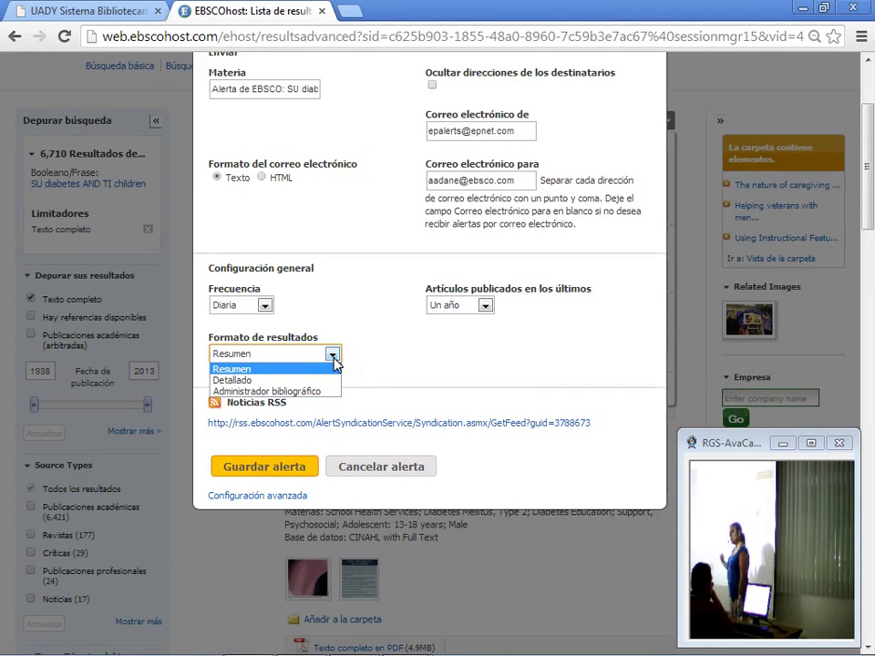
pyautogui.click(337, 355)
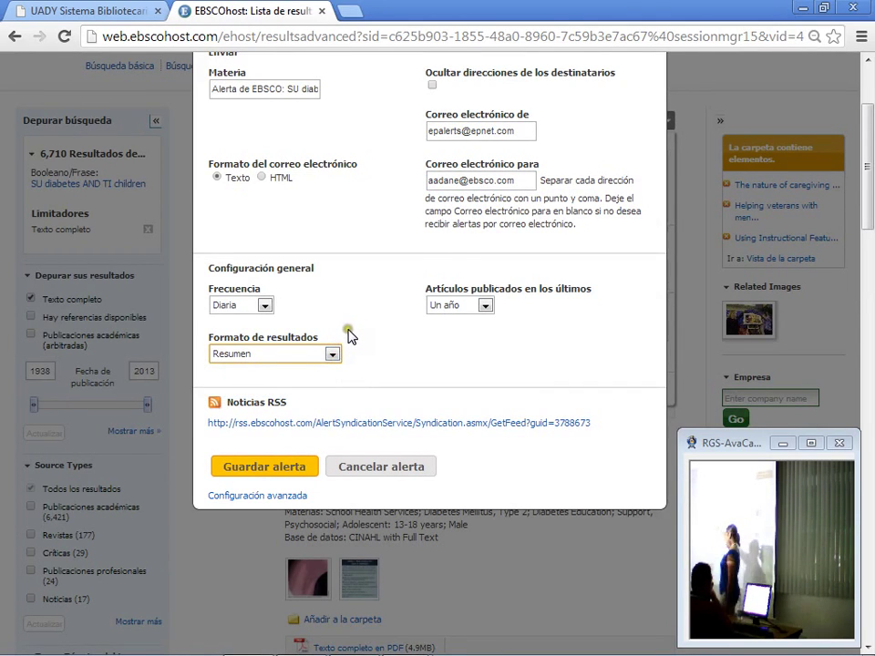
pyautogui.scroll(1, 352, 335)
pyautogui.click(264, 393)
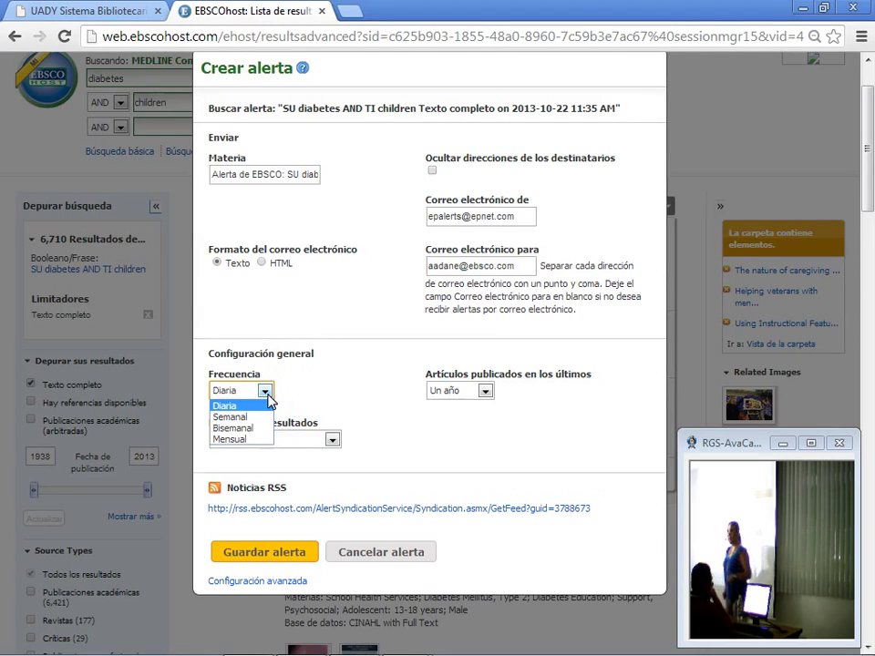
# Step: Correct the mistyped letter in the recipient e-mail address
pyautogui.moveTo(457, 271); pyautogui.dragTo(449, 291)
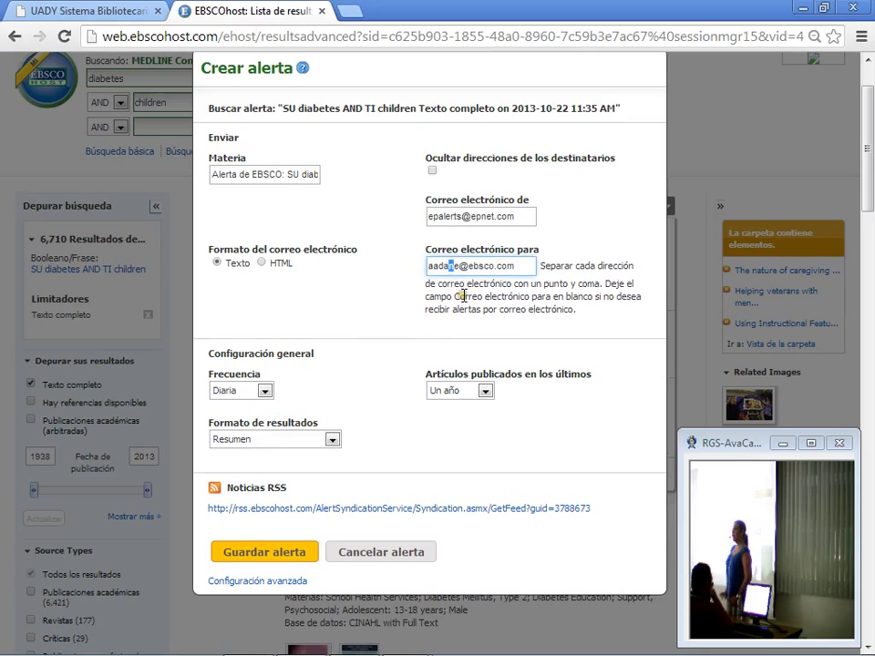
pyautogui.press('BackSpace')
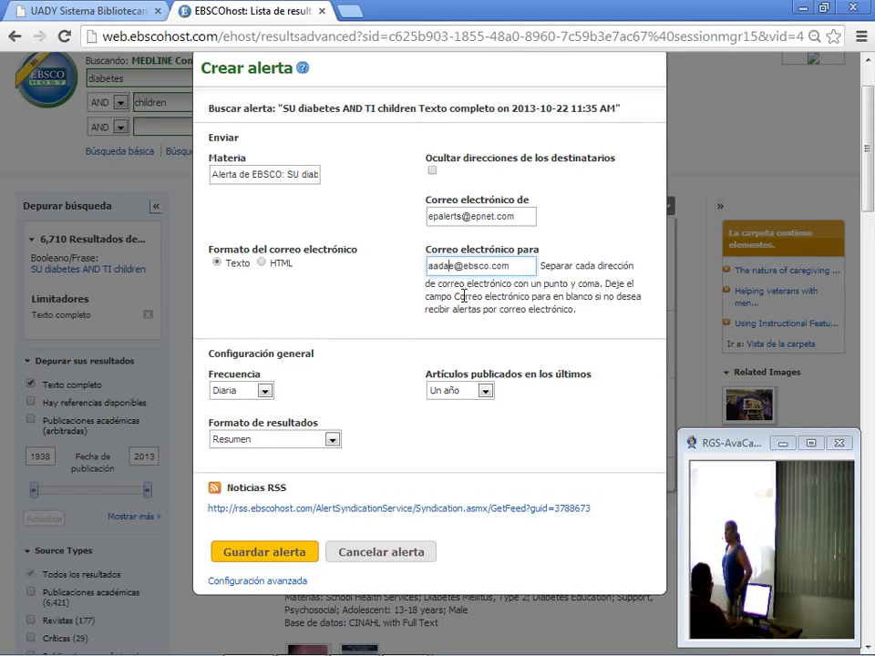
pyautogui.write('m')
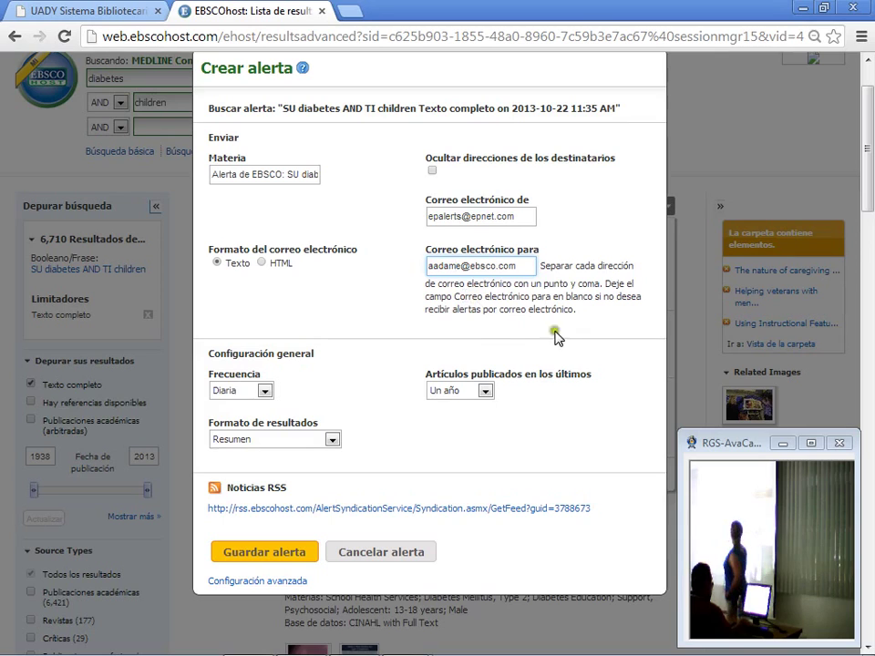
pyautogui.click(514, 220)
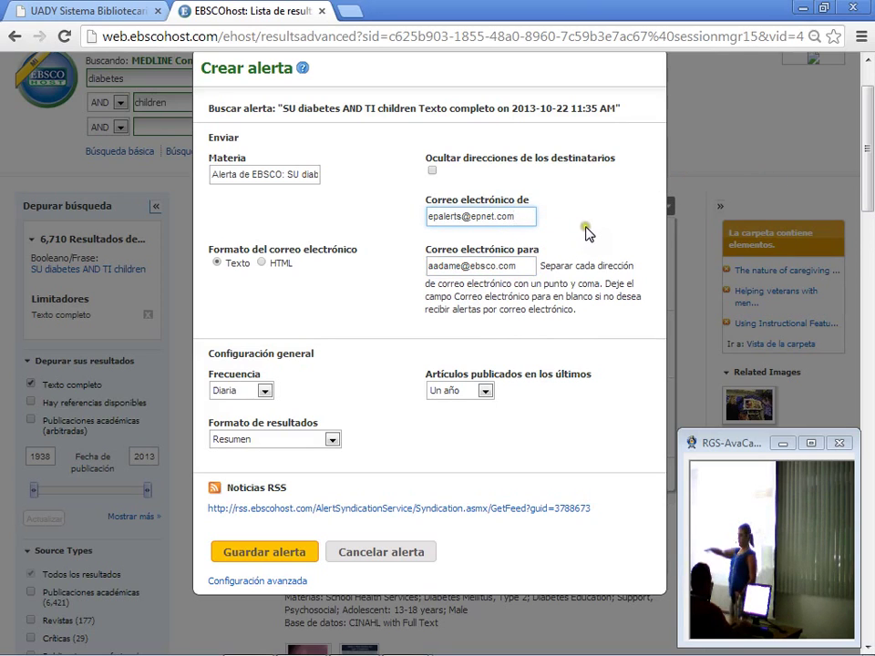
pyautogui.scroll(2, 597, 286)
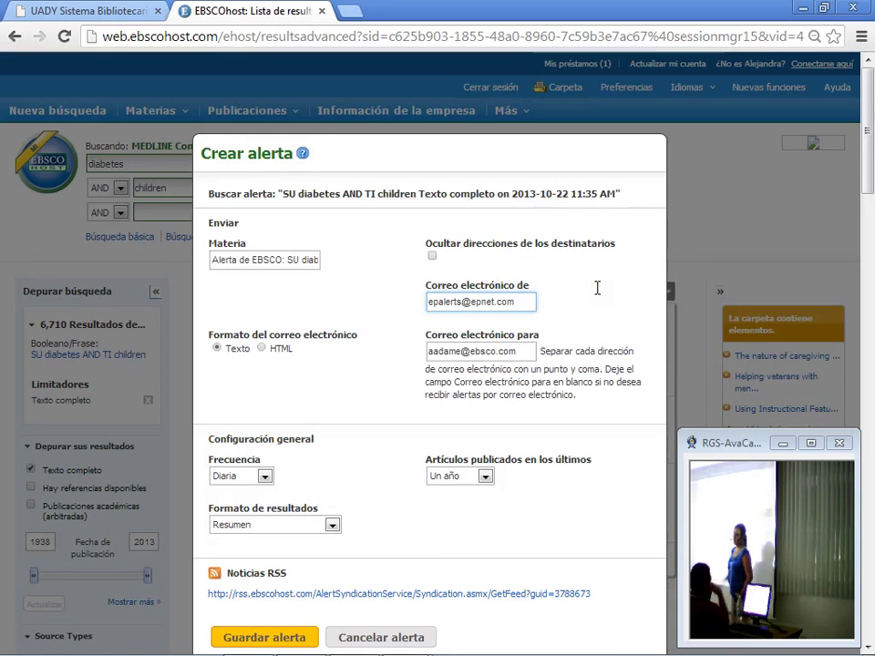
pyautogui.scroll(-2, 597, 288)
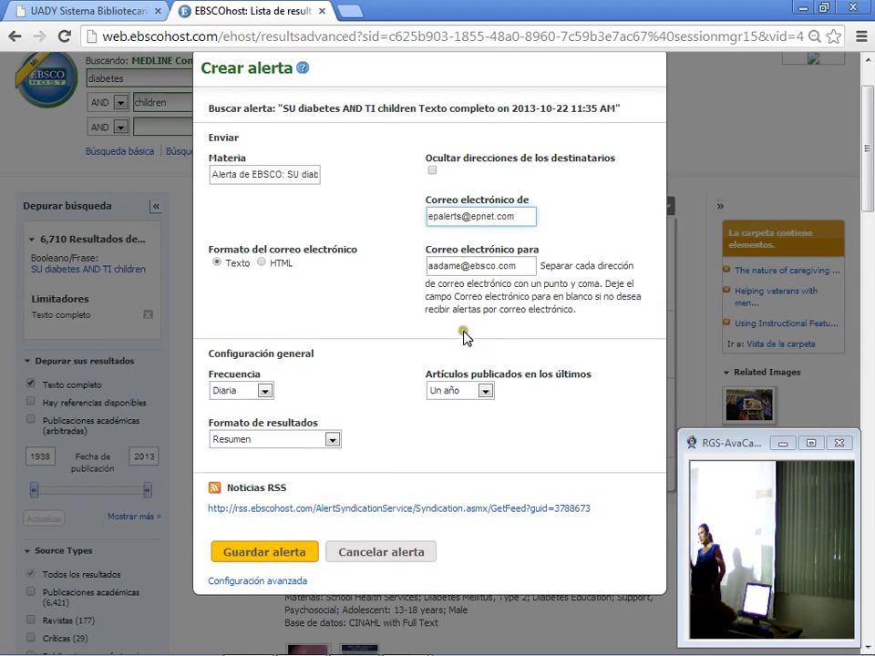
# Step: Replace the 'Correo electrónico de' sender address with a different ebsco.com e-mail address
pyautogui.click(457, 216)
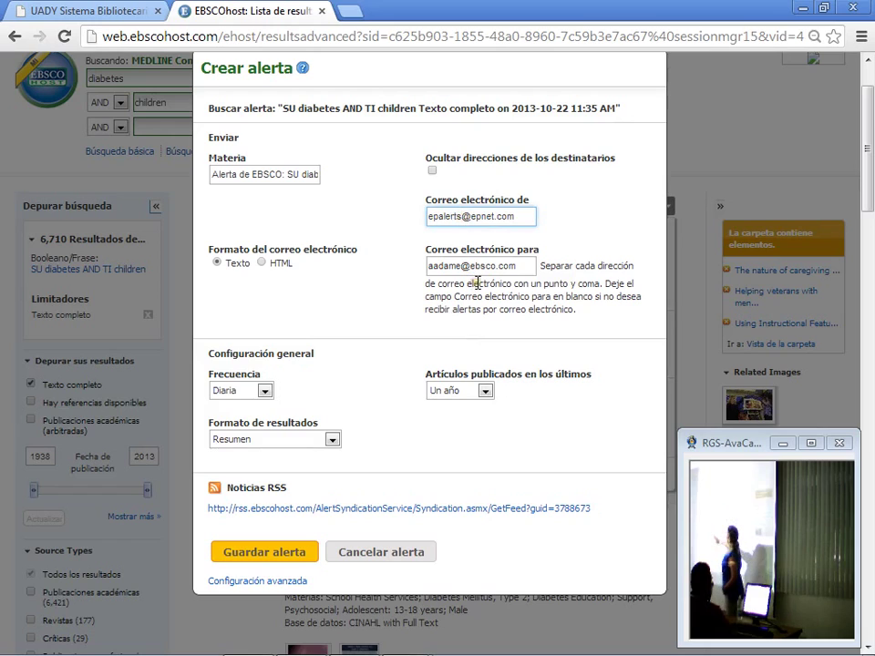
pyautogui.press('BackSpace')
pyautogui.press('BackSpace')
pyautogui.press('BackSpace')
pyautogui.press('BackSpace')
pyautogui.press('BackSpace')
pyautogui.press('BackSpace')
pyautogui.press('BackSpace')
pyautogui.press('BackSpace')
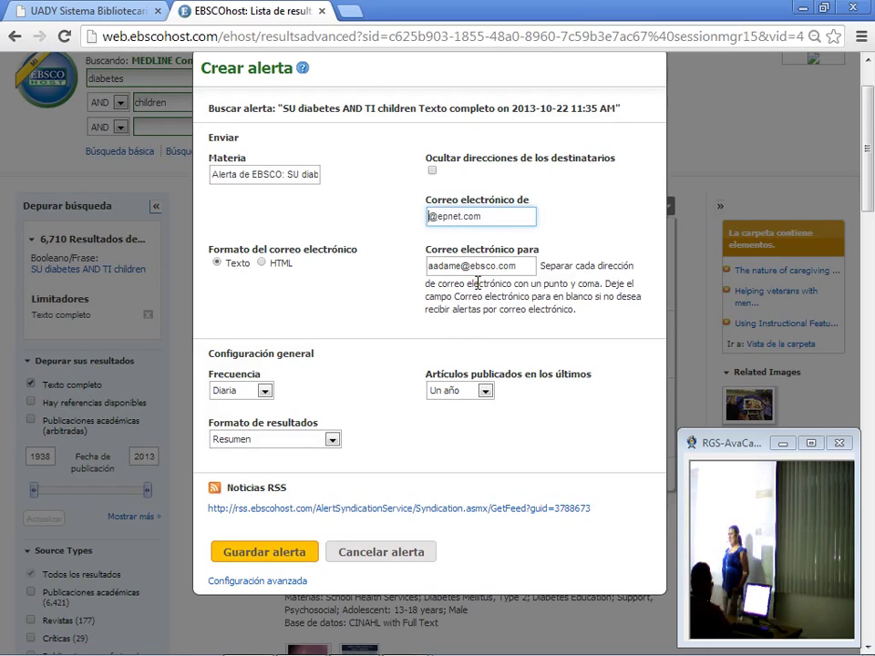
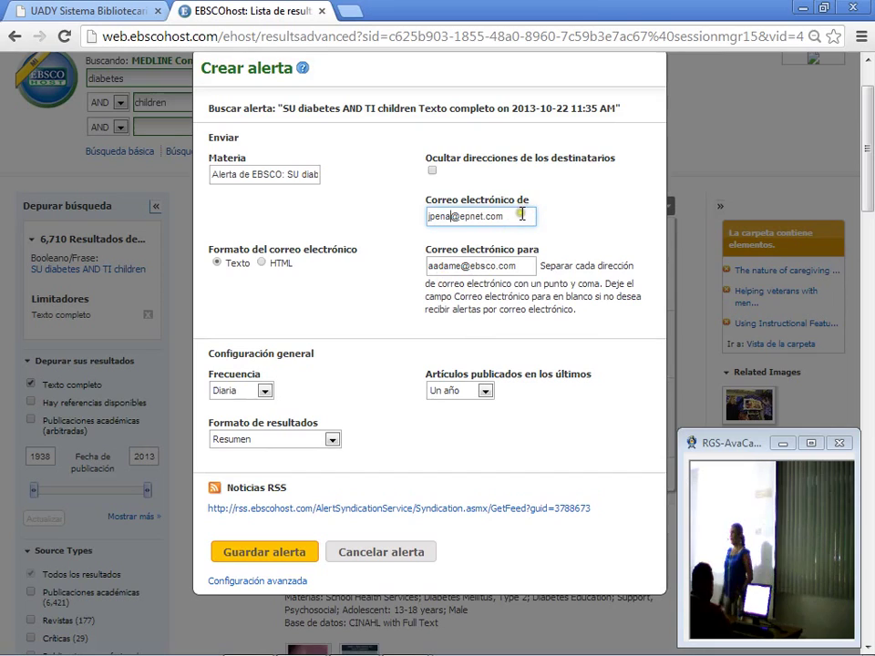
pyautogui.click(521, 215)
pyautogui.press('BackSpace')
pyautogui.press('BackSpace')
pyautogui.press('BackSpace')
pyautogui.press('BackSpace')
pyautogui.press('BackSpace')
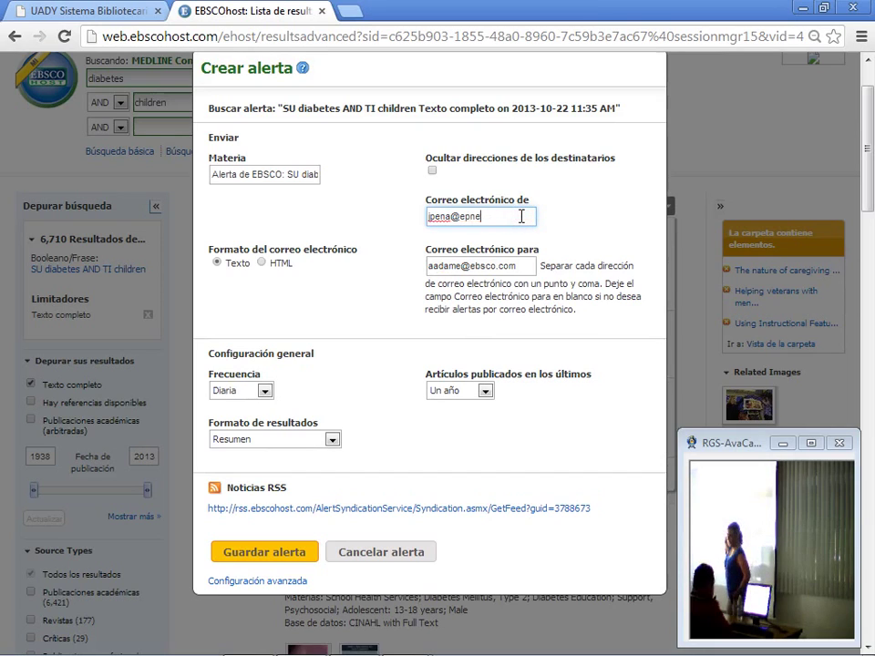
pyautogui.press('BackSpace')
pyautogui.press('BackSpace')
pyautogui.press('BackSpace')
pyautogui.write('b')
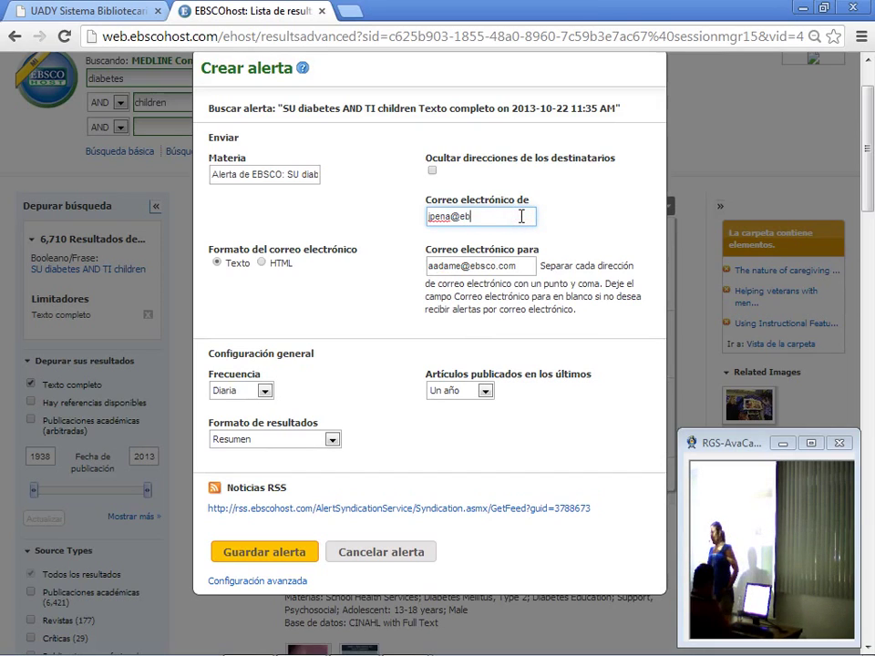
pyautogui.write('sco')
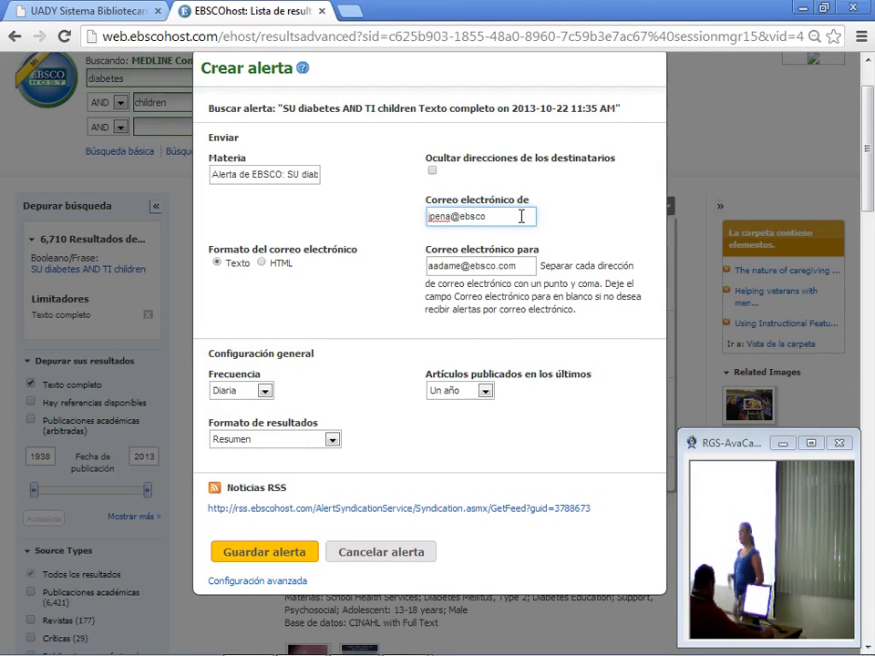
pyautogui.write('.com')
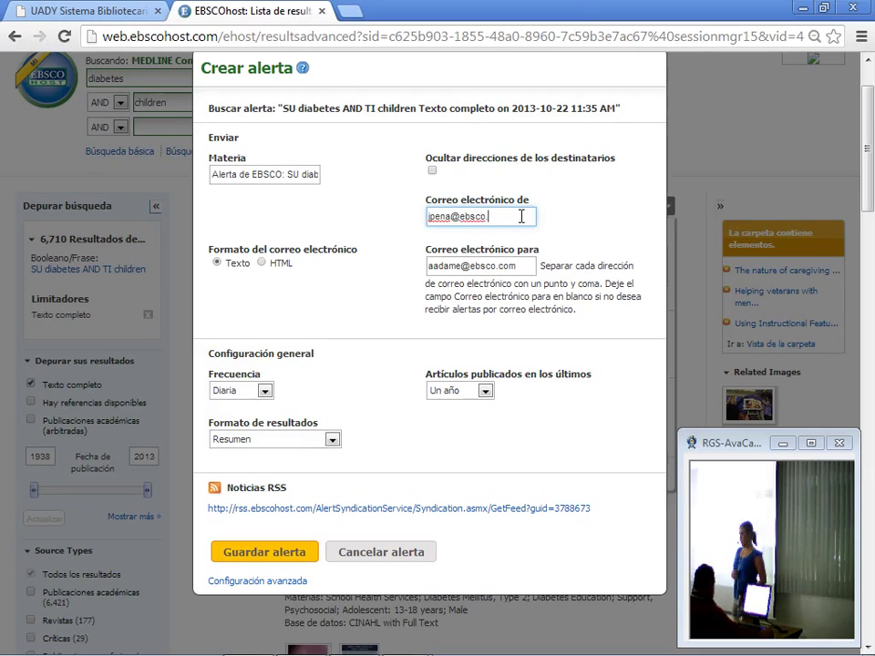
pyautogui.click(451, 214)
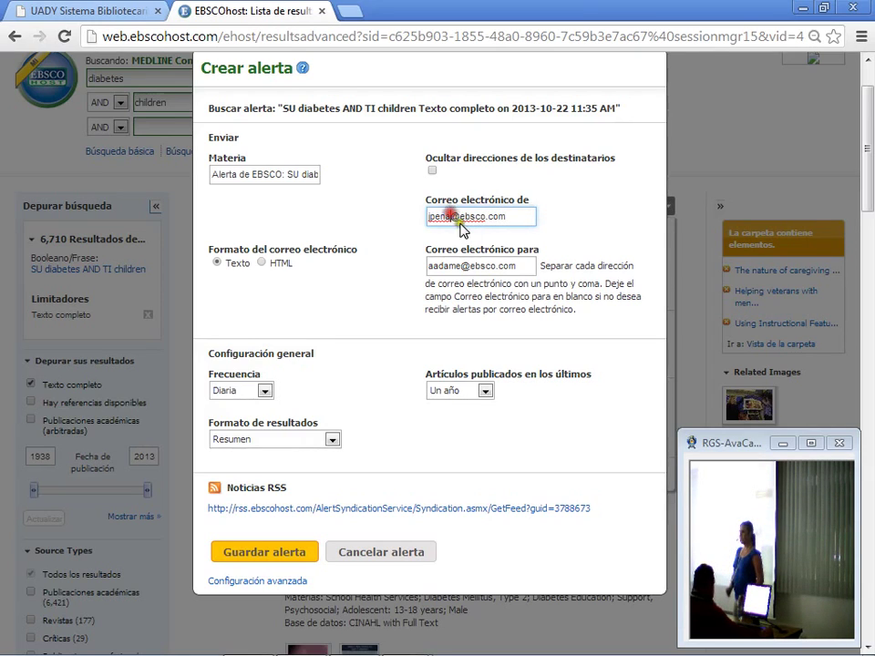
pyautogui.press('BackSpace')
pyautogui.press('BackSpace')
pyautogui.press('BackSpace')
pyautogui.press('BackSpace')
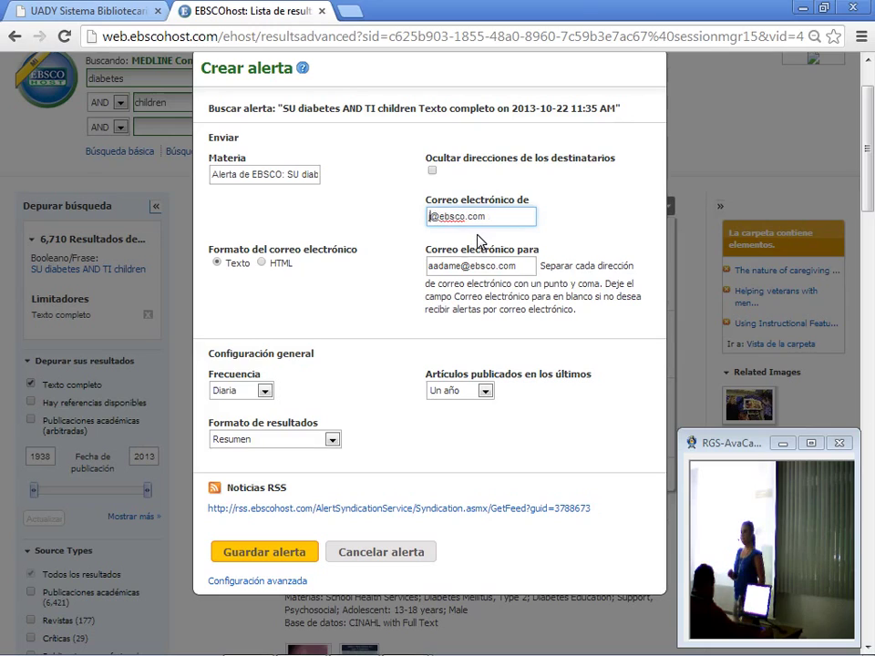
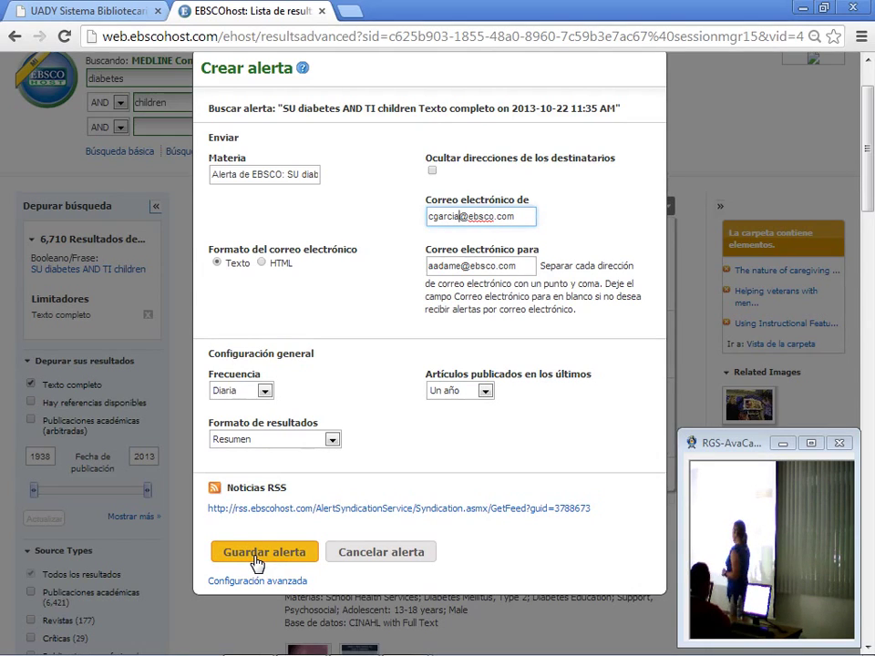
# Step: Save the diabetes AND children alert and return to the top of the 6,710-result list
pyautogui.click(332, 498)
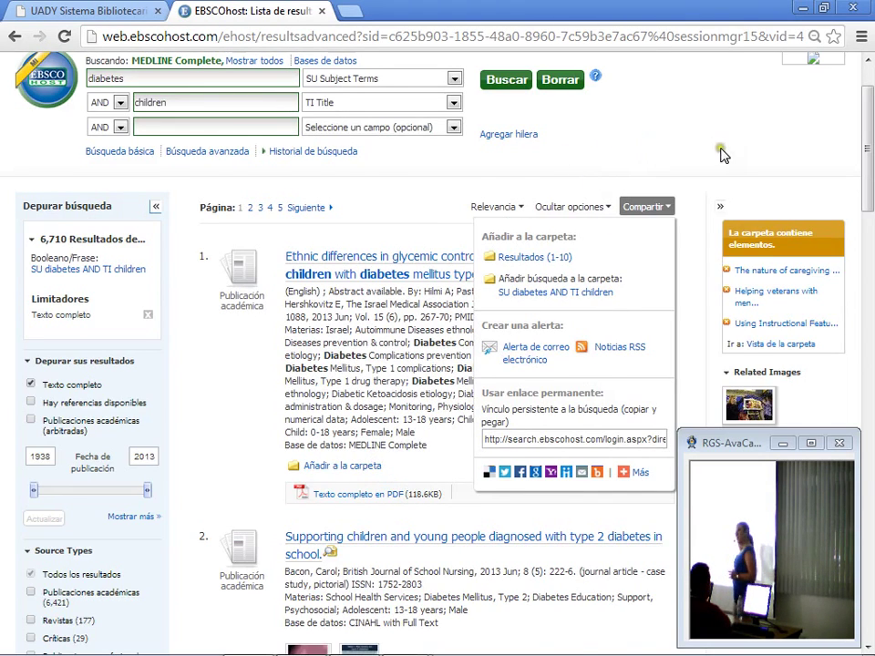
pyautogui.scroll(2, 724, 157)
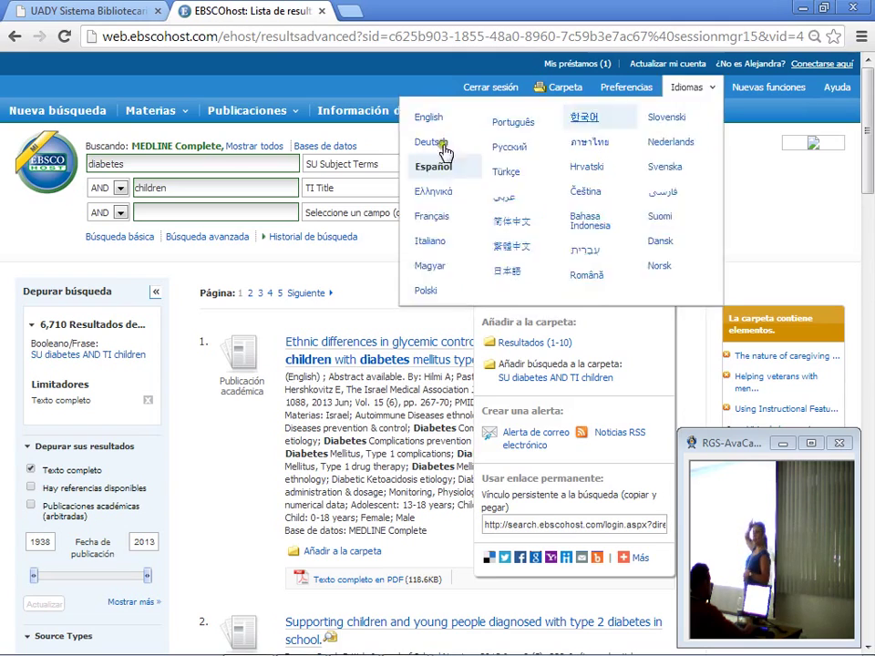
# Step: Start a new basic search and sign out of Mi EBSCOhost
pyautogui.click(38, 116)
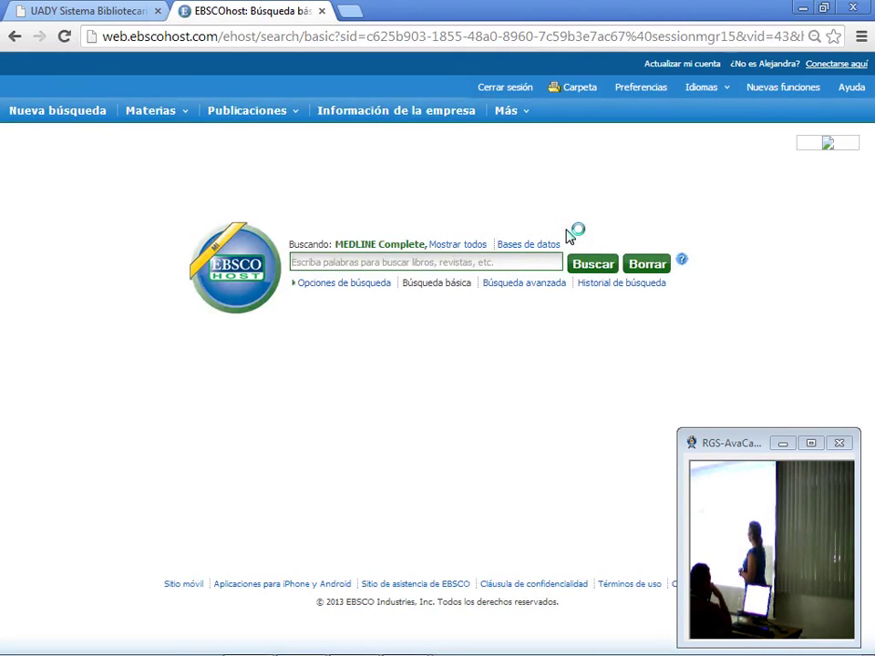
pyautogui.click(500, 91)
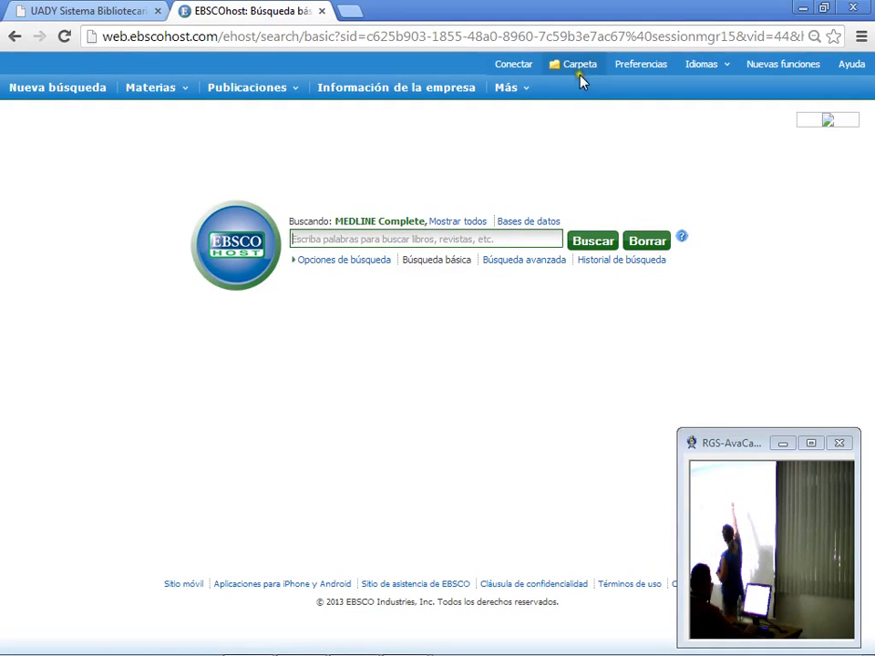
# Step: Sign in to My EBSCOhost with the saved autocomplete username and the account password
pyautogui.click(511, 72)
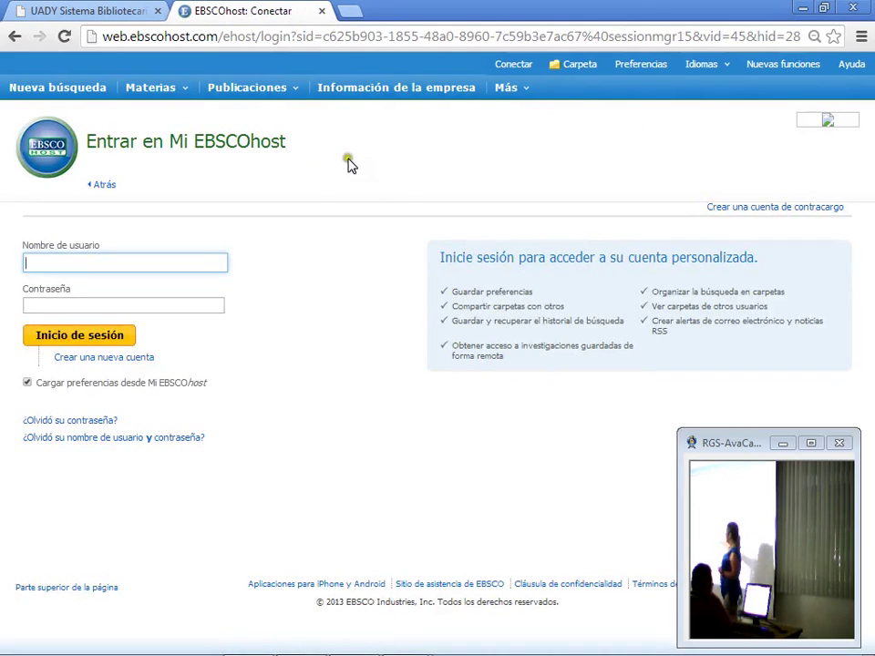
pyautogui.click(160, 271)
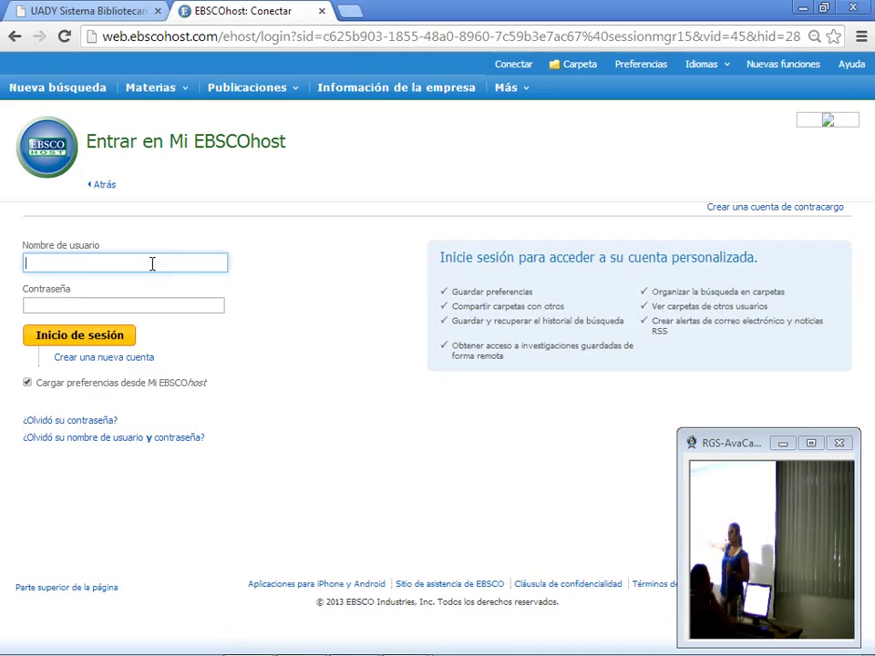
pyautogui.write('g')
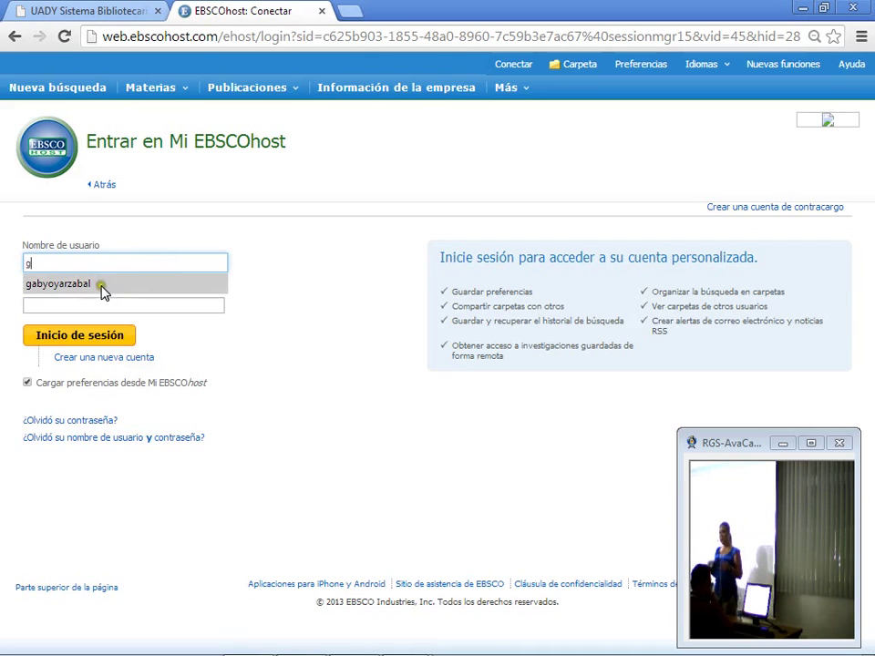
pyautogui.click(101, 285)
pyautogui.click(99, 306)
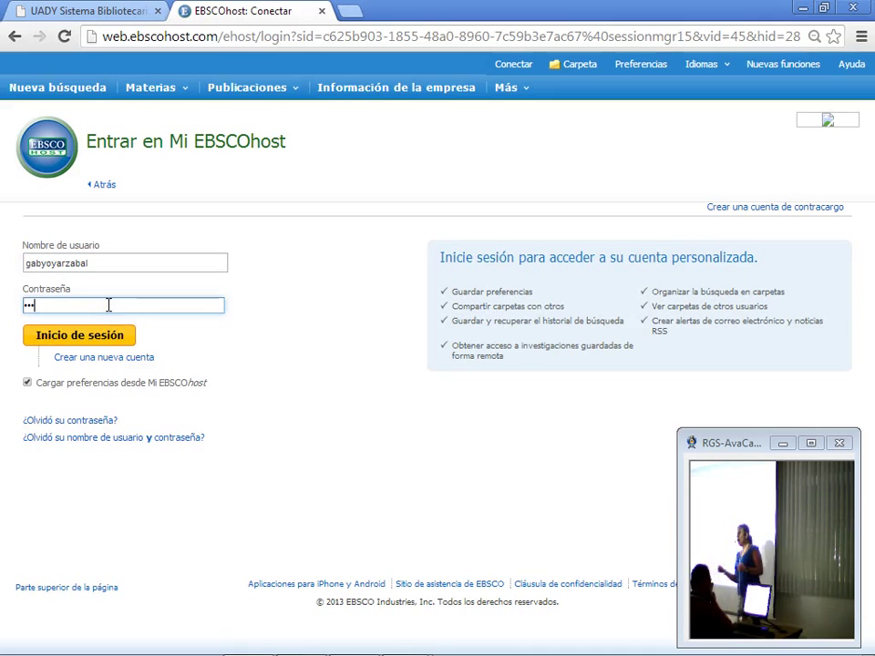
pyautogui.write('•••')
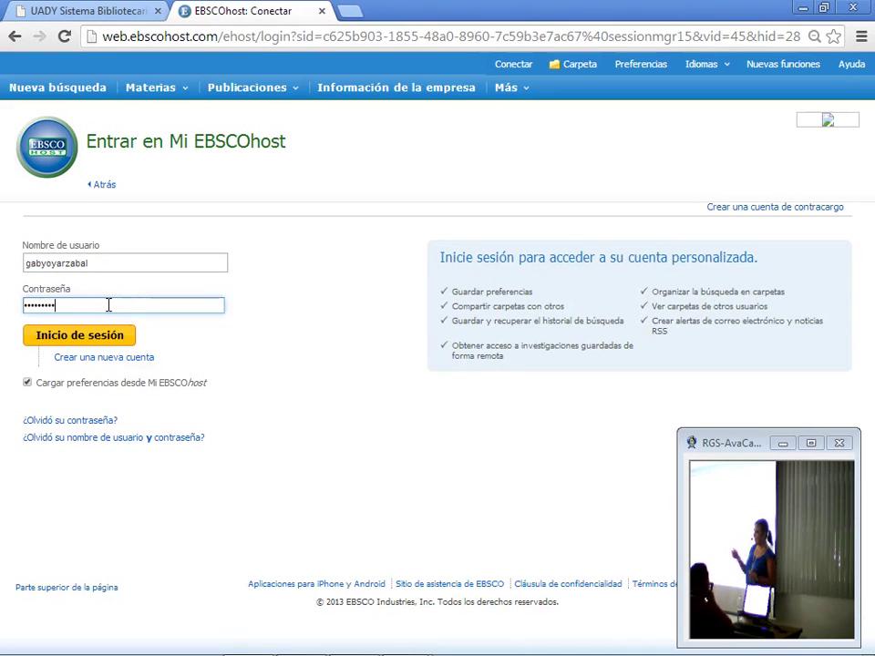
pyautogui.click(92, 339)
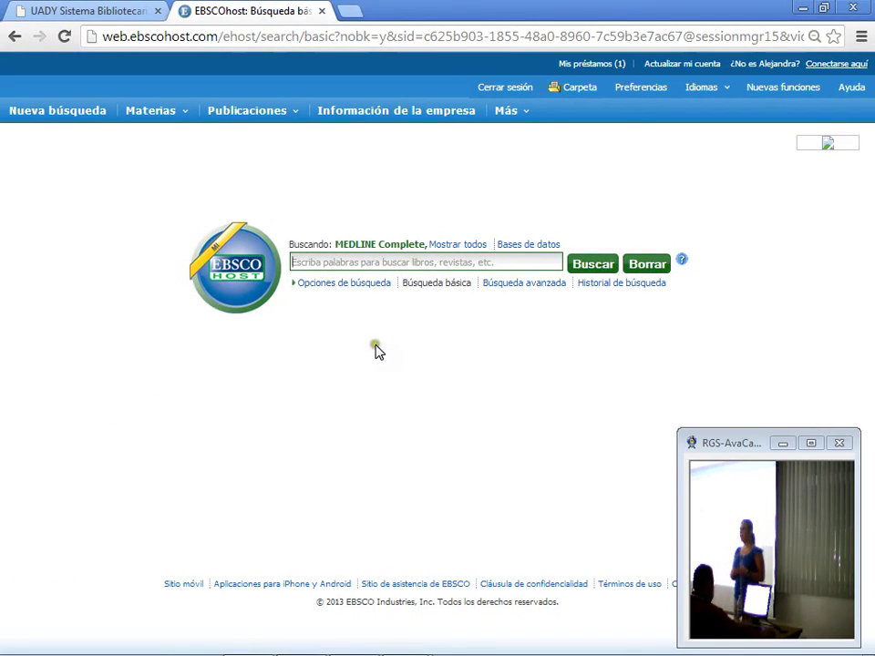
# Step: Bring up the 'Más' menu and its 'Libros electrónicos' submenu on the signed-in search page
pyautogui.moveTo(523, 122)
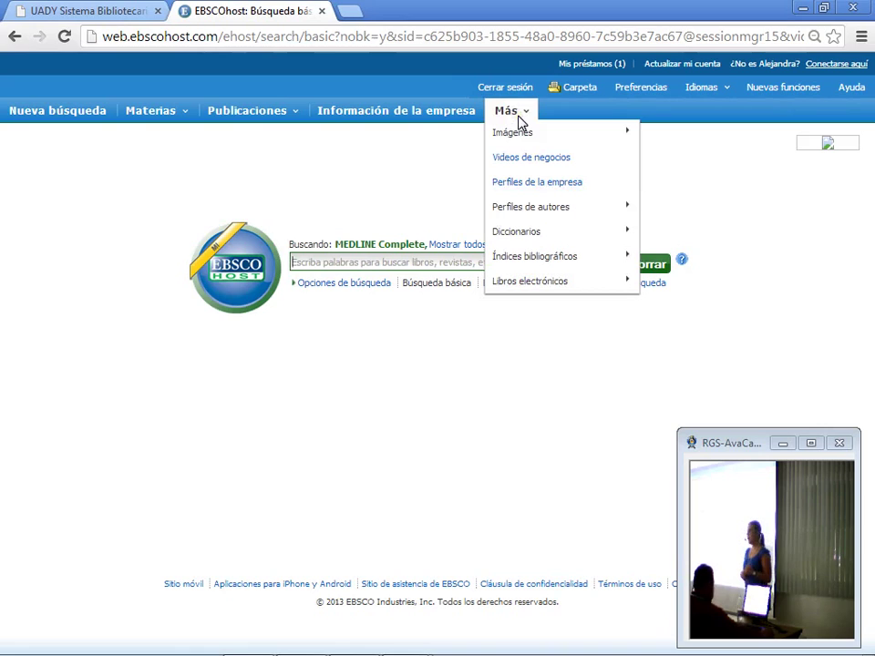
pyautogui.moveTo(536, 223)
pyautogui.moveTo(562, 277)
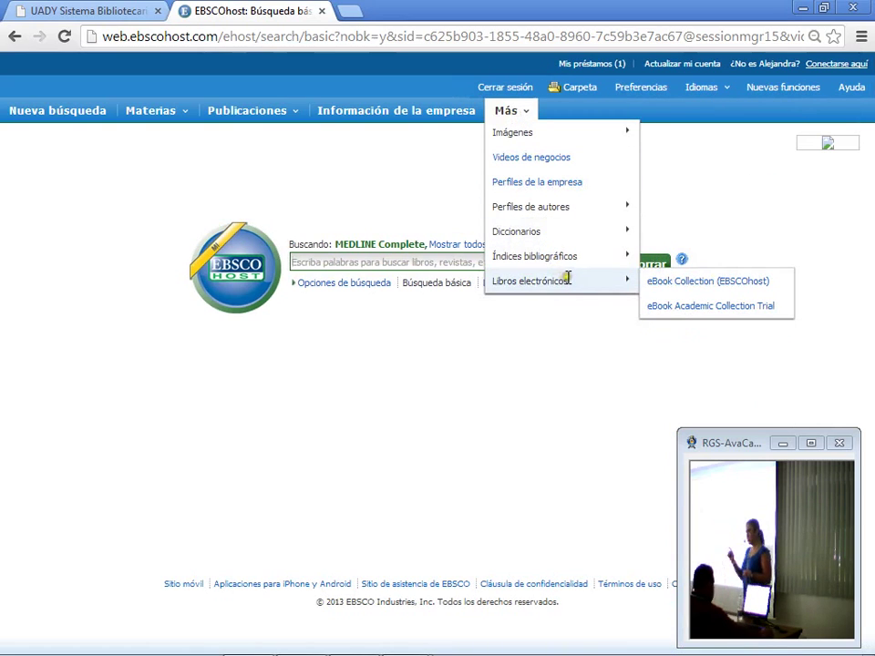